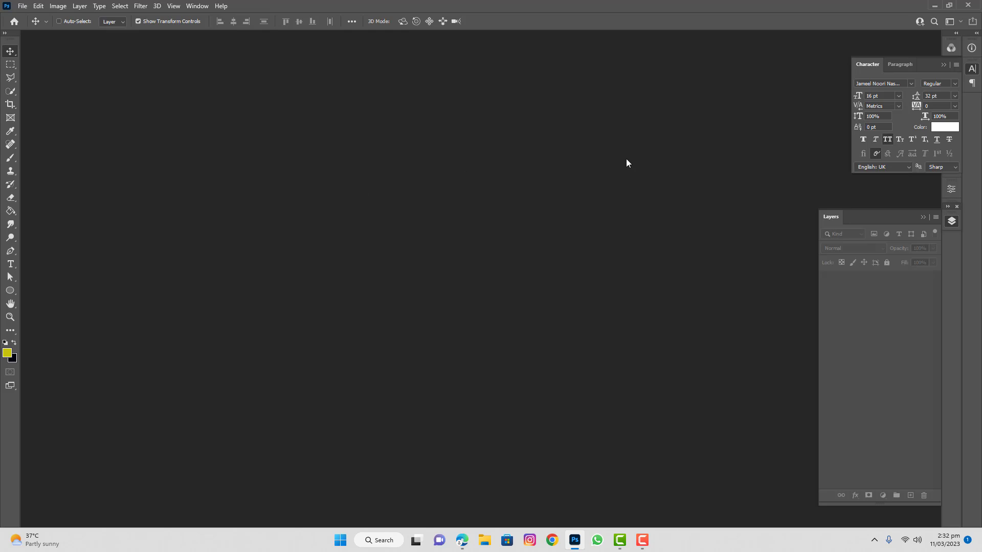
Step: Create a new 843 by 845 pixel document with a white background at 72 pixels per inch
{"action": "left_click", "coordinate": [21, 5]}
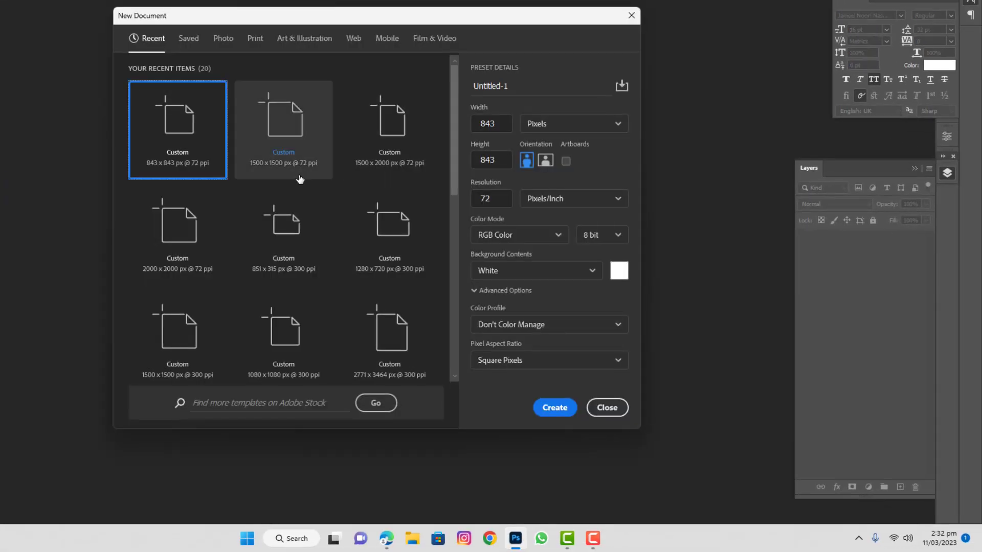
{"action": "left_click_drag", "start_coordinate": [495, 132], "coordinate": [380, 172]}
{"action": "key", "text": "Tab"}
{"action": "key", "text": "Tab"}
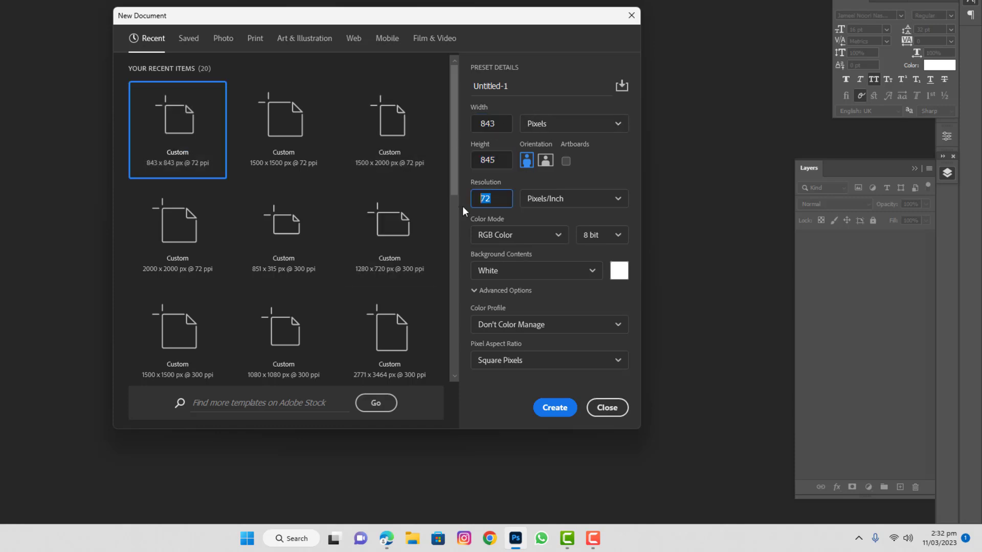
{"action": "left_click", "coordinate": [553, 407]}
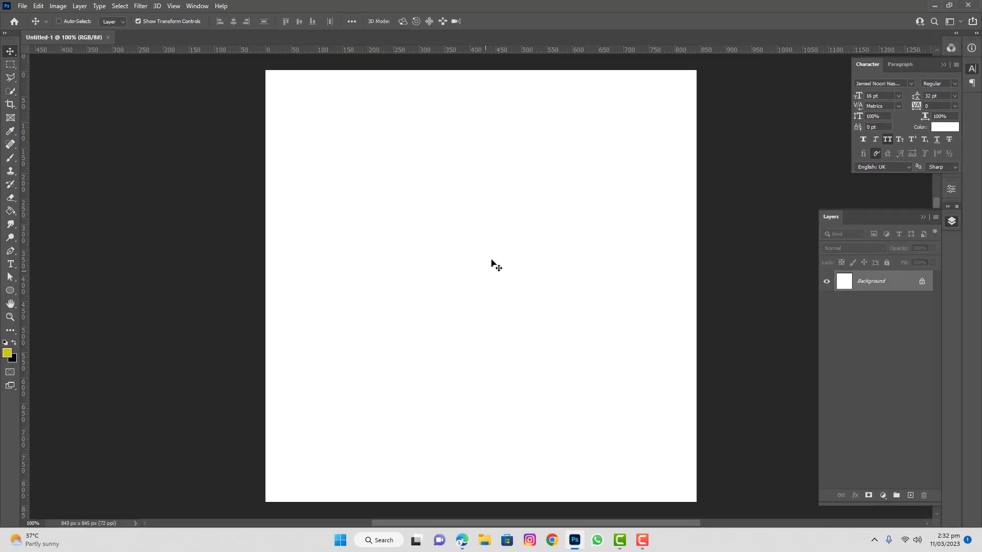
Step: Convert the locked Background into a regular layer named Layer 0
{"action": "scroll", "coordinate": [493, 246], "scroll_direction": "down", "scroll_amount": 1}
{"action": "scroll", "coordinate": [489, 248], "scroll_direction": "up", "scroll_amount": 1}
{"action": "key", "text": "space"}
{"action": "left_click_drag", "start_coordinate": [508, 255], "coordinate": [441, 256]}
{"action": "double_click", "coordinate": [885, 283]}
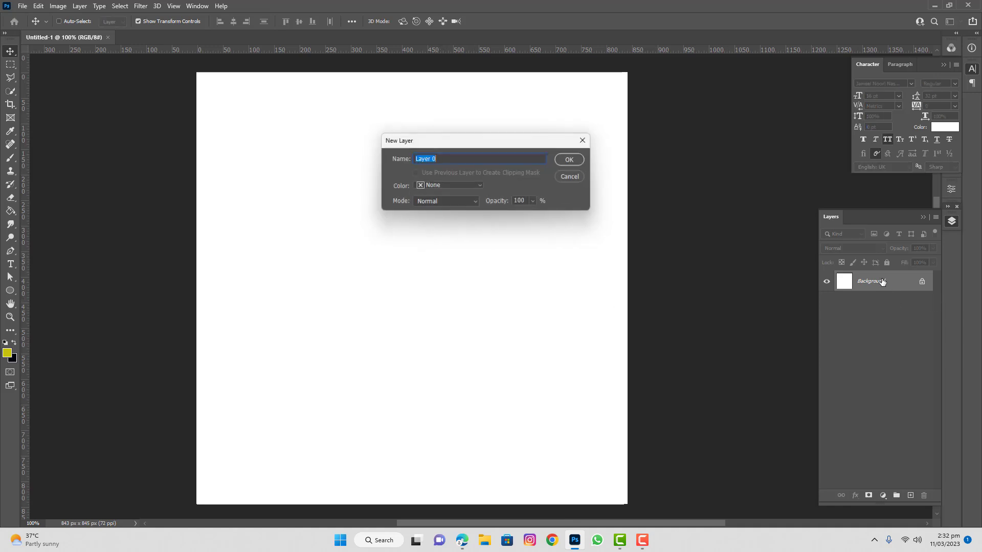
{"action": "left_click", "coordinate": [567, 160]}
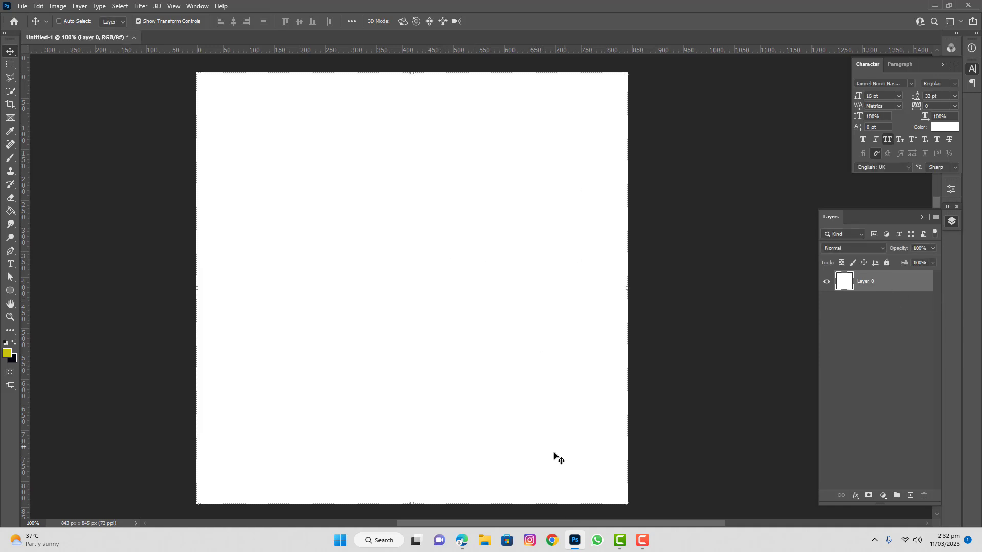
Step: Place the hijab-3064633_1920 photo from the image folder into the document and scale it to about 1315 by 875 px, filling the canvas
{"action": "left_click", "coordinate": [579, 536]}
{"action": "double_click", "coordinate": [21, 71]}
{"action": "double_click", "coordinate": [148, 150]}
{"action": "double_click", "coordinate": [136, 152]}
{"action": "double_click", "coordinate": [136, 160]}
{"action": "double_click", "coordinate": [175, 120]}
{"action": "double_click", "coordinate": [186, 122]}
{"action": "scroll", "coordinate": [428, 220], "scroll_direction": "down", "scroll_amount": 5}
{"action": "left_click_drag", "start_coordinate": [197, 215], "coordinate": [341, 244]}
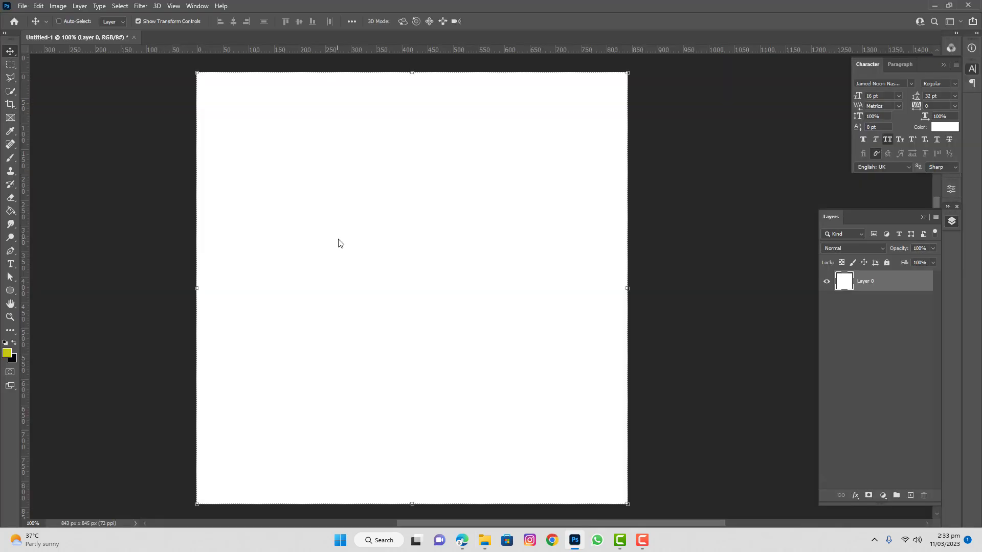
{"action": "left_click_drag", "start_coordinate": [636, 440], "coordinate": [704, 516]}
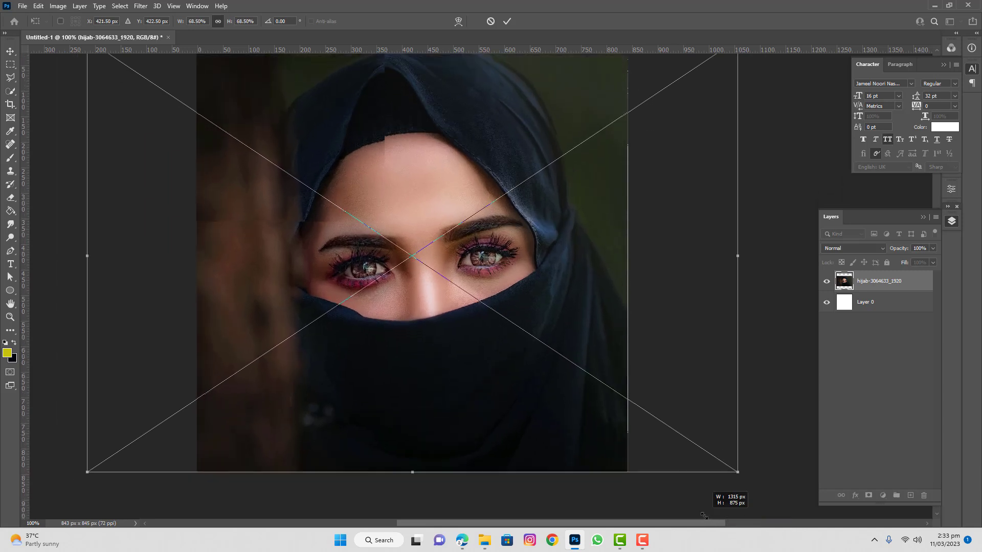
{"action": "key", "text": "Return"}
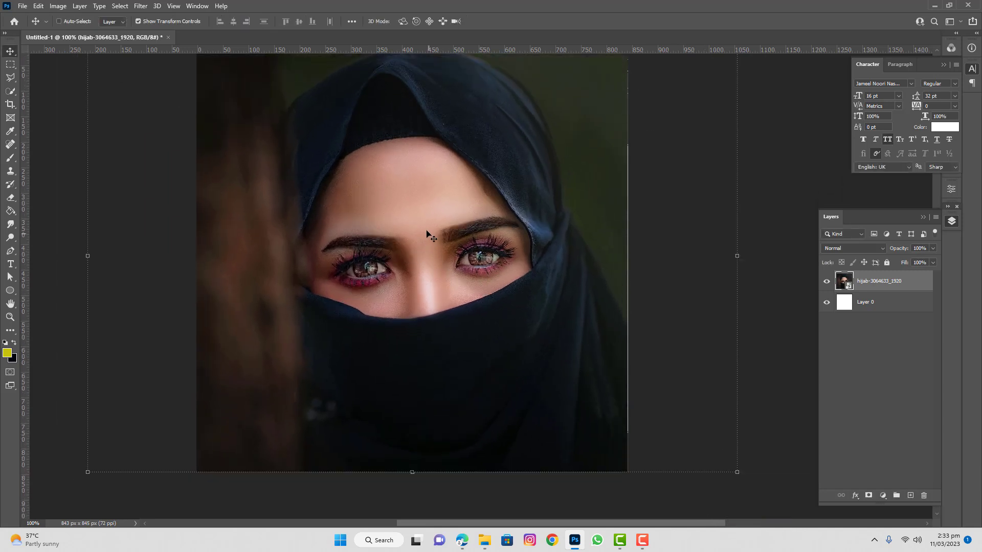
Step: Examine the face and eyes of the placed portrait up close and at full view
{"action": "scroll", "coordinate": [421, 227], "scroll_direction": "down", "scroll_amount": 1}
{"action": "left_click_drag", "start_coordinate": [475, 193], "coordinate": [450, 209]}
{"action": "scroll", "coordinate": [385, 207], "scroll_direction": "up", "scroll_amount": 1}
{"action": "scroll", "coordinate": [351, 306], "scroll_direction": "up", "scroll_amount": 2}
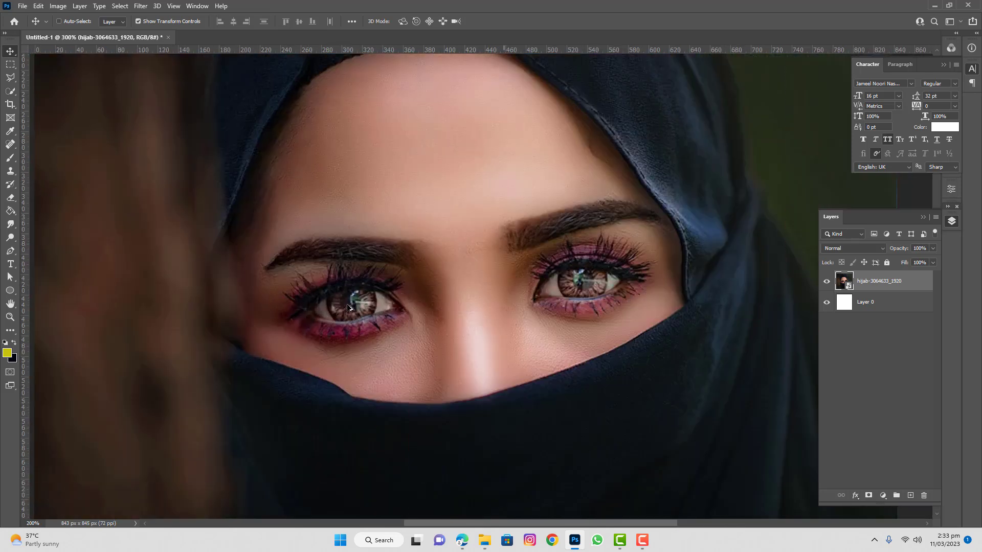
{"action": "scroll", "coordinate": [349, 307], "scroll_direction": "down", "scroll_amount": 3}
{"action": "scroll", "coordinate": [323, 212], "scroll_direction": "up", "scroll_amount": 2}
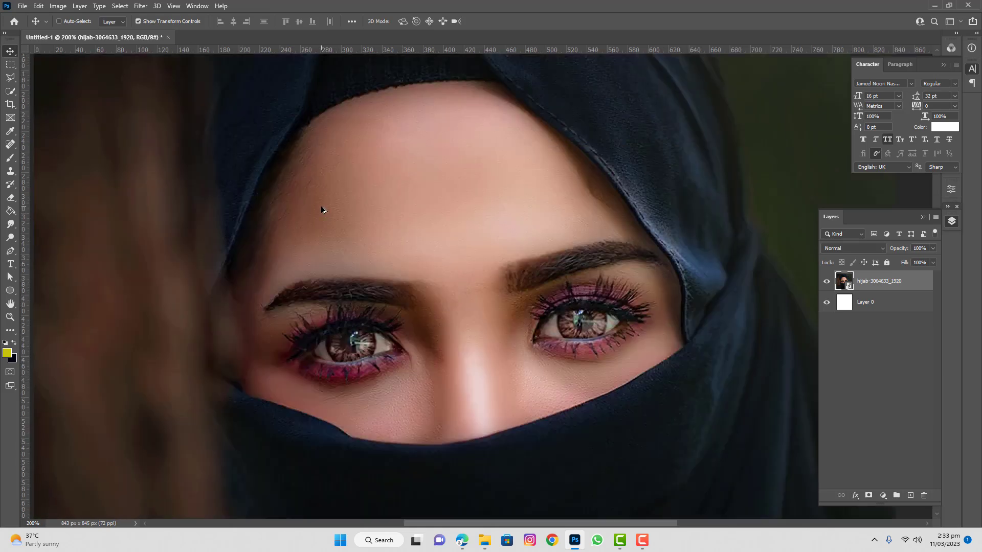
{"action": "scroll", "coordinate": [321, 210], "scroll_direction": "down", "scroll_amount": 1}
{"action": "left_click", "coordinate": [147, 6]}
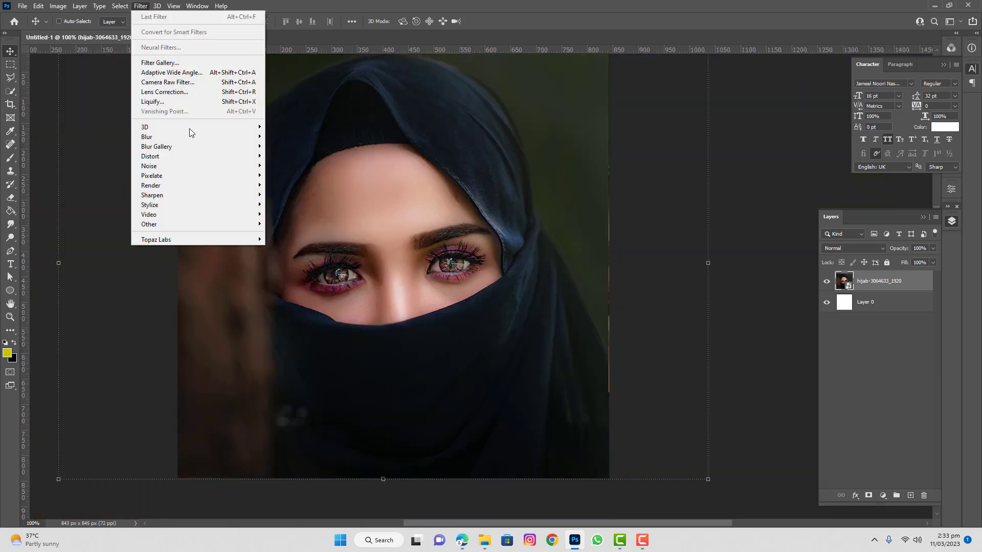
{"action": "left_click", "coordinate": [532, 210]}
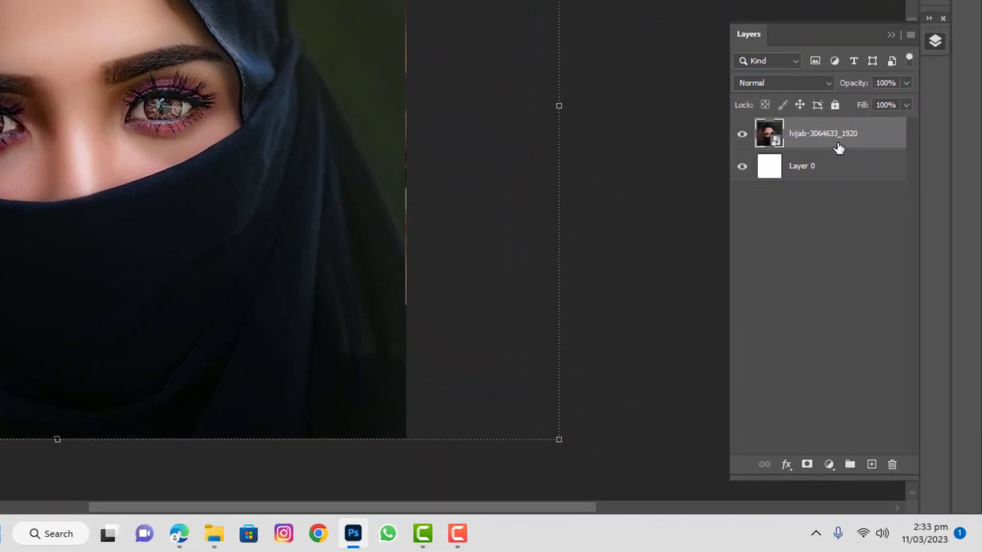
Step: Duplicate the portrait layer, blending the copy in Overlay mode at a reduced opacity
{"action": "key", "text": "ctrl+j"}
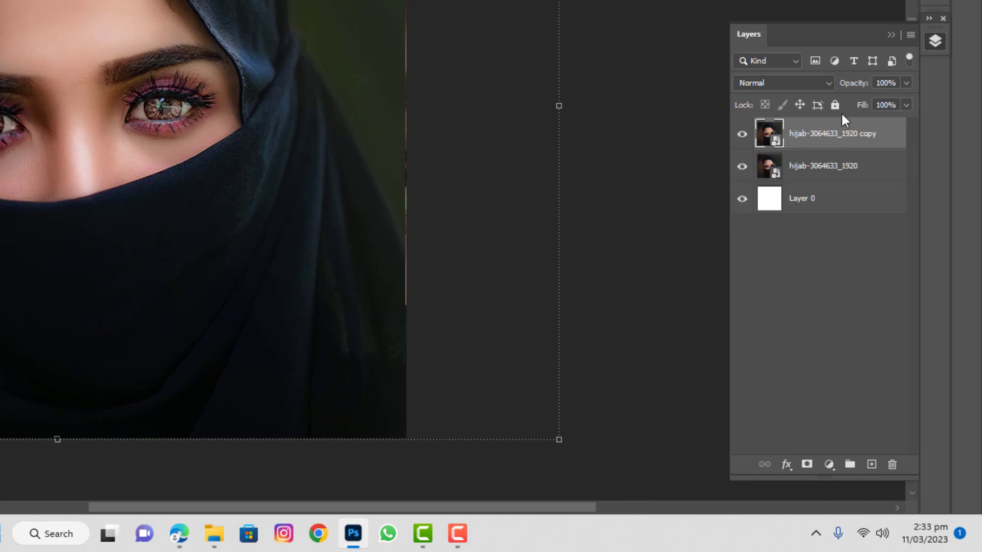
{"action": "left_click", "coordinate": [807, 84]}
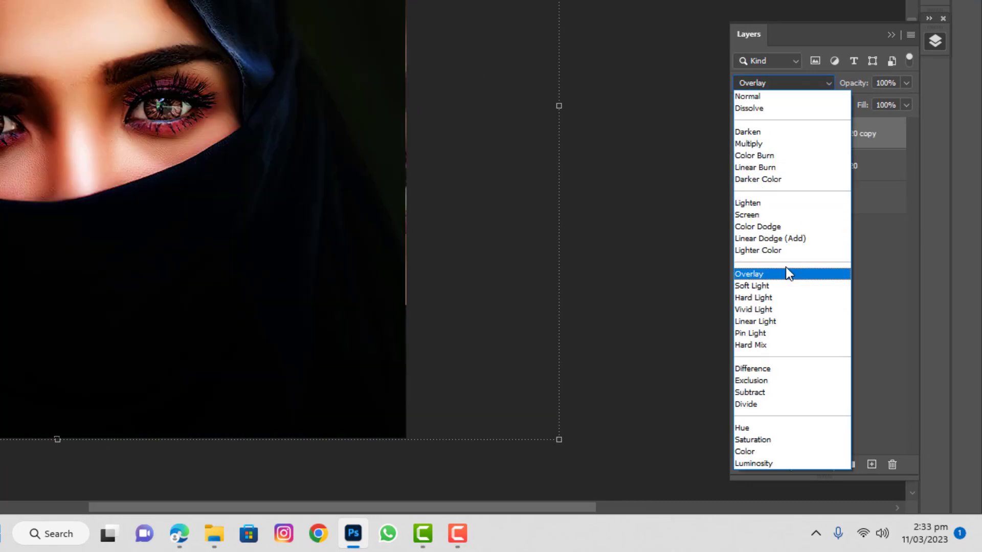
{"action": "left_click", "coordinate": [778, 275]}
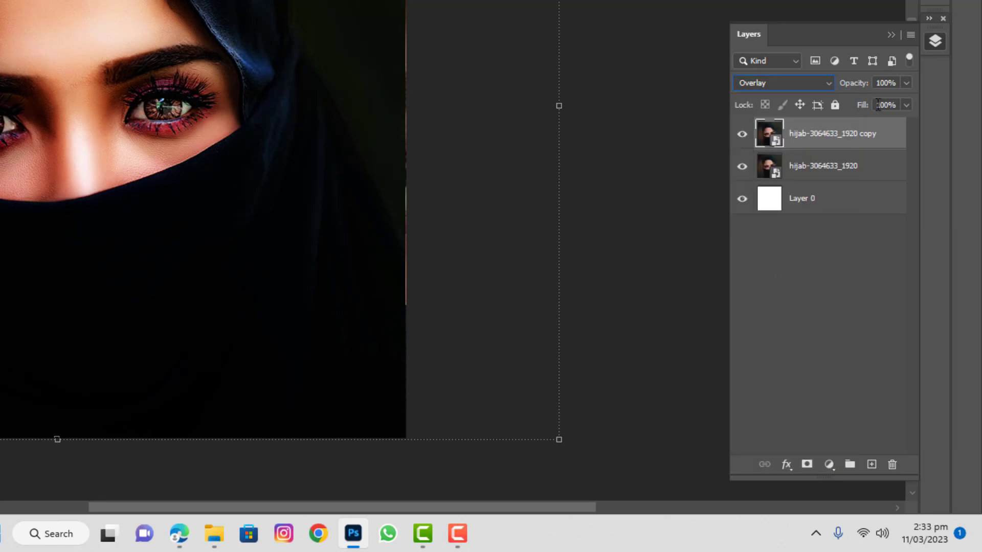
{"action": "left_click", "coordinate": [905, 83]}
{"action": "left_click_drag", "start_coordinate": [910, 100], "coordinate": [897, 101]}
Step: Stamp the visible layers into a new layer and, in Camera Raw, set Contrast -12, Highlights +11, Shadows -11, Whites +21 and slightly higher Clarity
{"action": "left_click", "coordinate": [825, 137]}
{"action": "key", "text": "ctrl+alt+shift+e"}
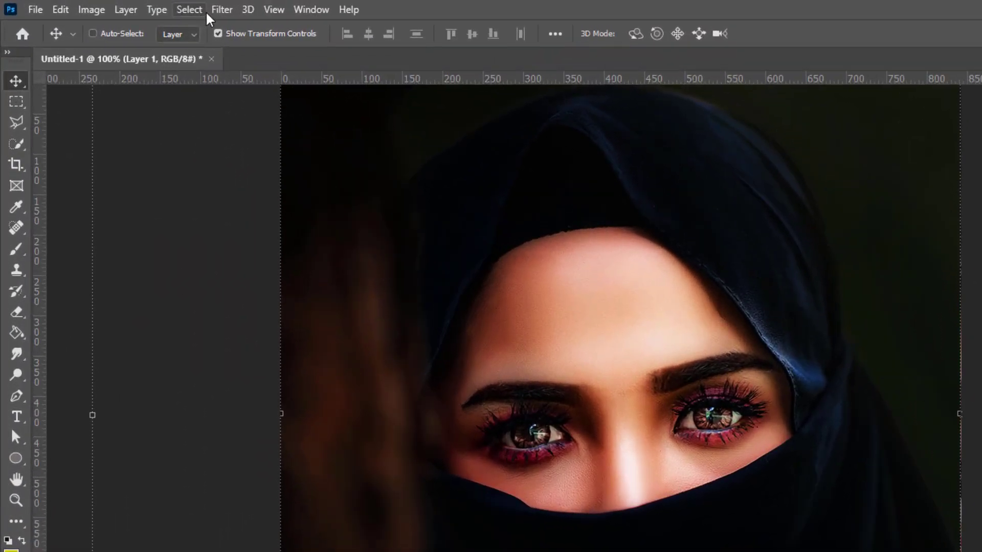
{"action": "left_click", "coordinate": [220, 10]}
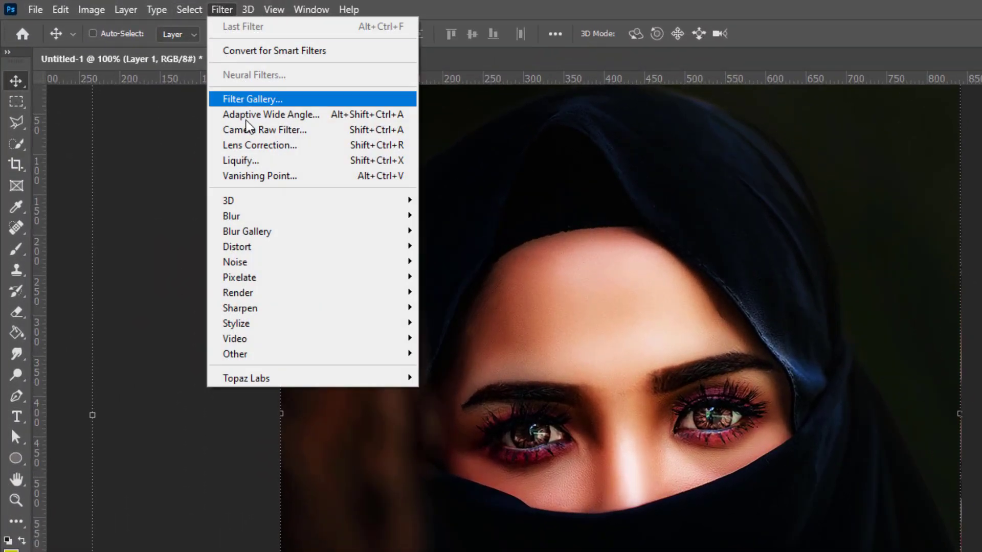
{"action": "left_click", "coordinate": [235, 130]}
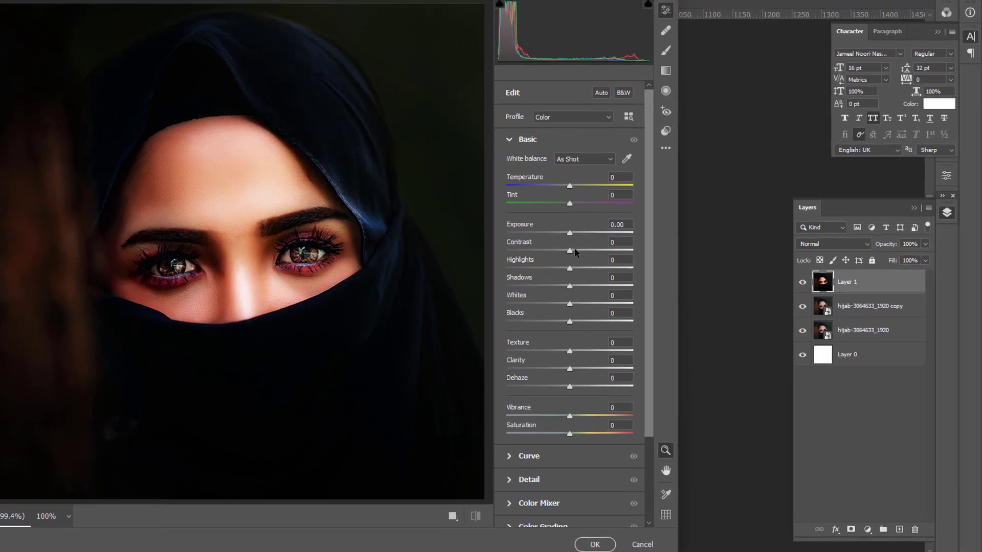
{"action": "left_click_drag", "start_coordinate": [575, 249], "coordinate": [582, 309]}
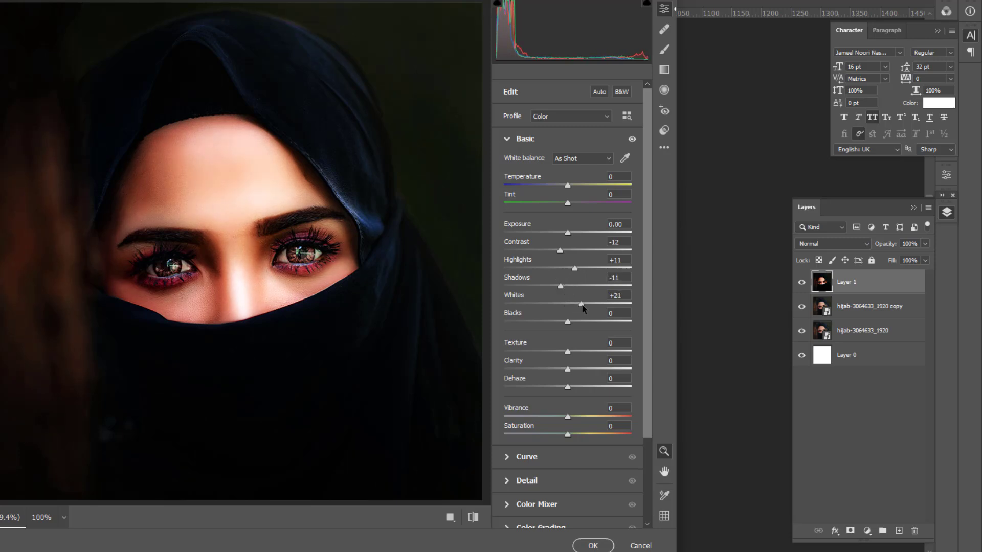
{"action": "left_click_drag", "start_coordinate": [568, 370], "coordinate": [575, 369]}
Step: In the Camera Raw detail settings, set Noise Reduction to 100 and raise Color Noise Reduction and Sharpening
{"action": "left_click", "coordinate": [504, 483]}
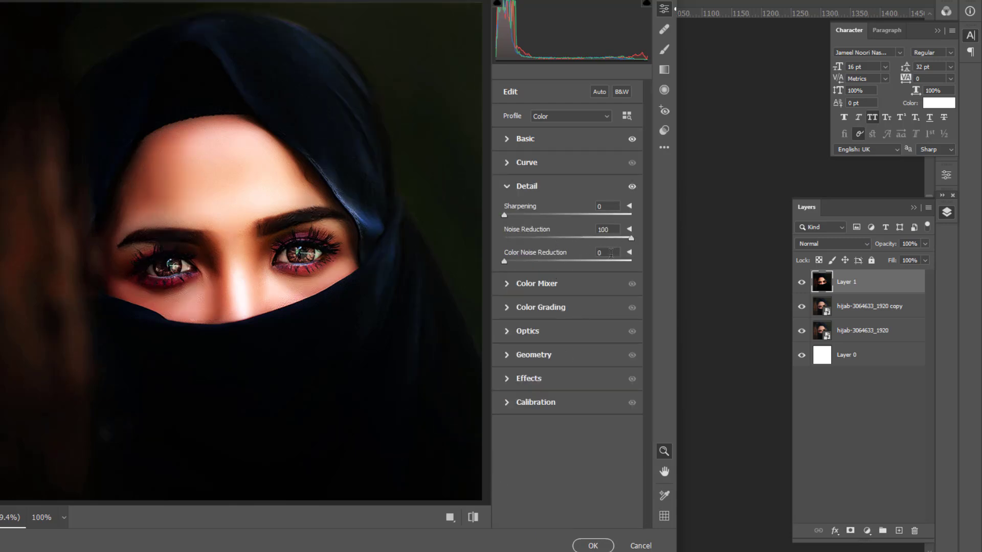
{"action": "left_click_drag", "start_coordinate": [643, 274], "coordinate": [676, 274]}
{"action": "left_click_drag", "start_coordinate": [509, 215], "coordinate": [526, 221]}
Step: Raise the Red Primary saturation slightly in the Camera Raw calibration and apply the filter
{"action": "left_click", "coordinate": [511, 402]}
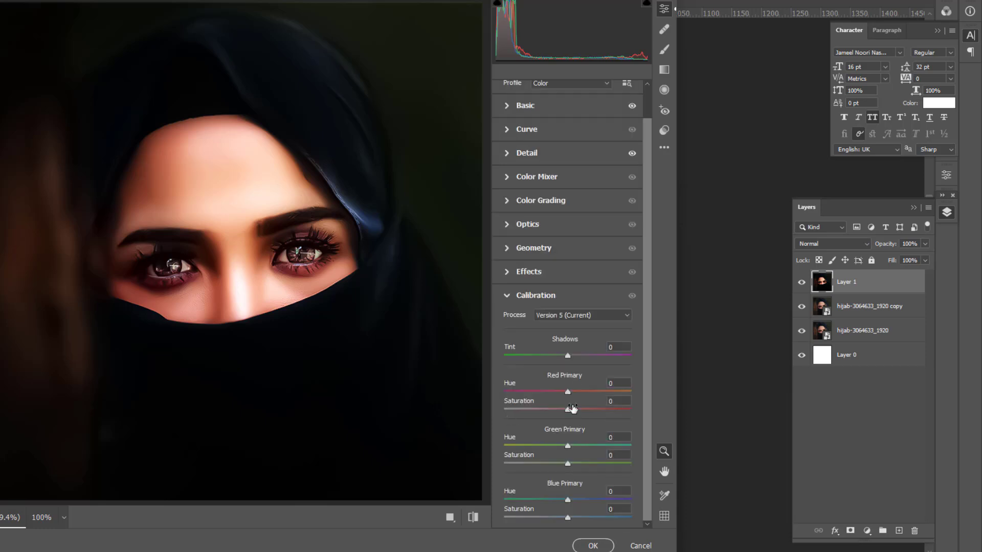
{"action": "left_click_drag", "start_coordinate": [575, 408], "coordinate": [578, 411]}
{"action": "left_click", "coordinate": [592, 546]}
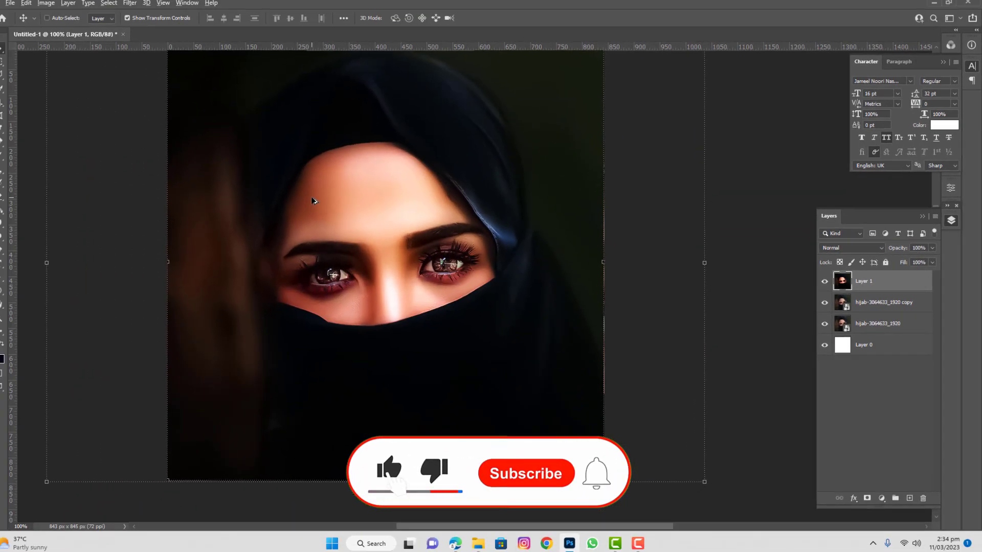
Step: Add a new layer above the filtered portrait and set the Brush tool to 23 px for painting the eyes
{"action": "scroll", "coordinate": [215, 187], "scroll_direction": "up", "scroll_amount": 1}
{"action": "scroll", "coordinate": [516, 243], "scroll_direction": "down", "scroll_amount": 3}
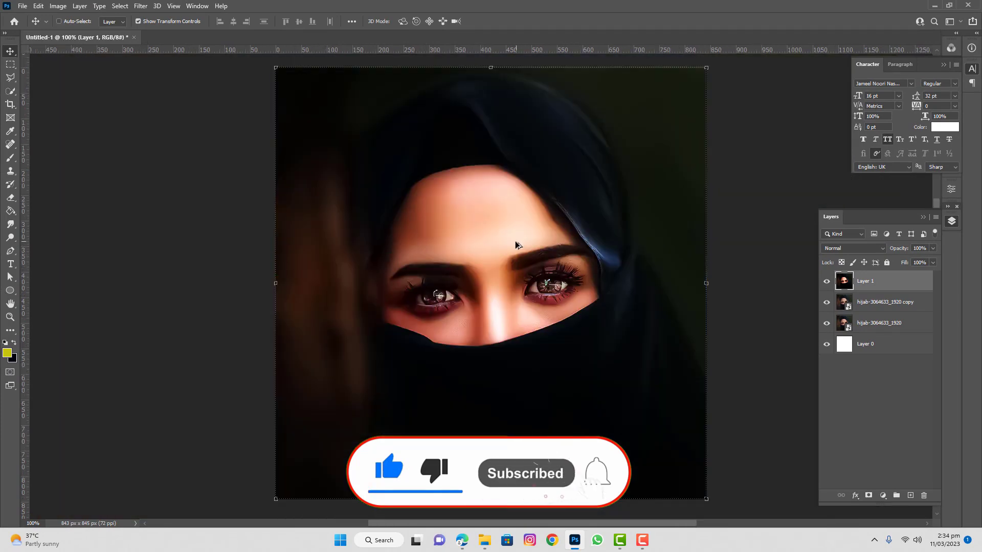
{"action": "scroll", "coordinate": [515, 245], "scroll_direction": "up", "scroll_amount": 2}
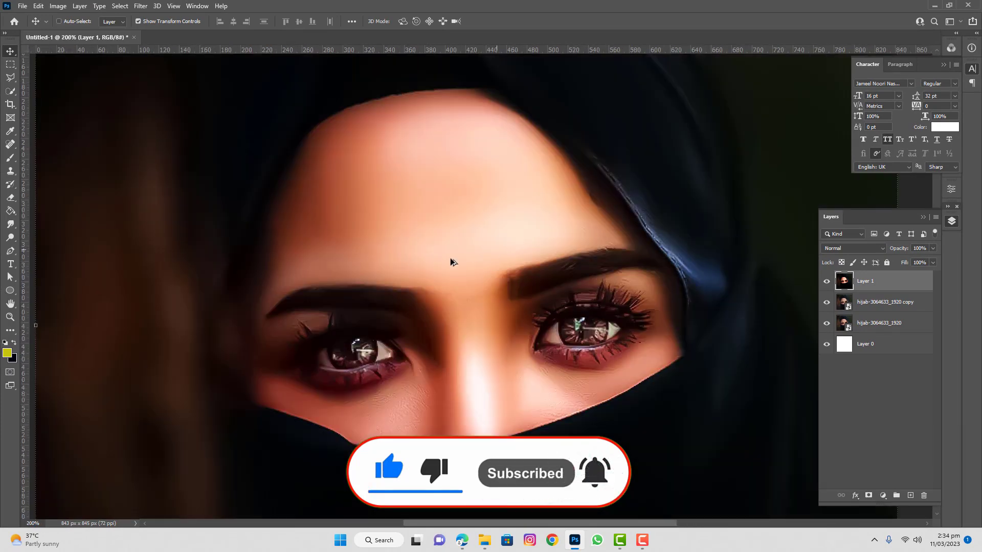
{"action": "scroll", "coordinate": [473, 283], "scroll_direction": "down", "scroll_amount": 1}
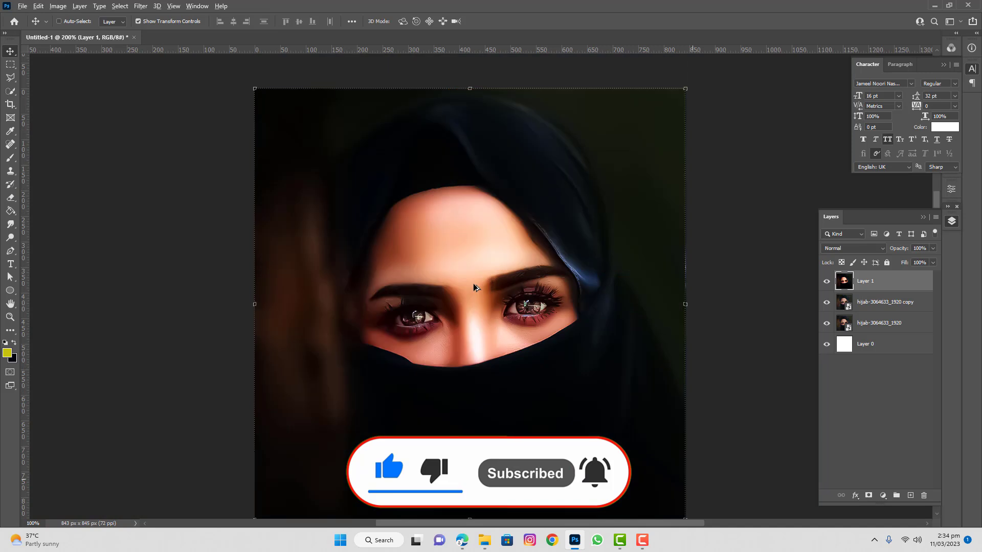
{"action": "left_click_drag", "start_coordinate": [541, 245], "coordinate": [513, 233]}
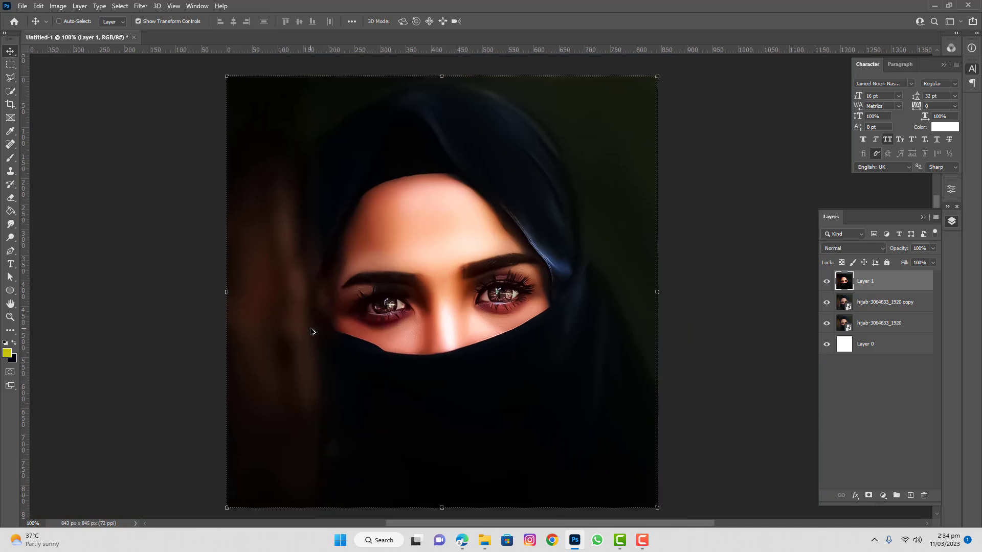
{"action": "scroll", "coordinate": [313, 331], "scroll_direction": "up", "scroll_amount": 1}
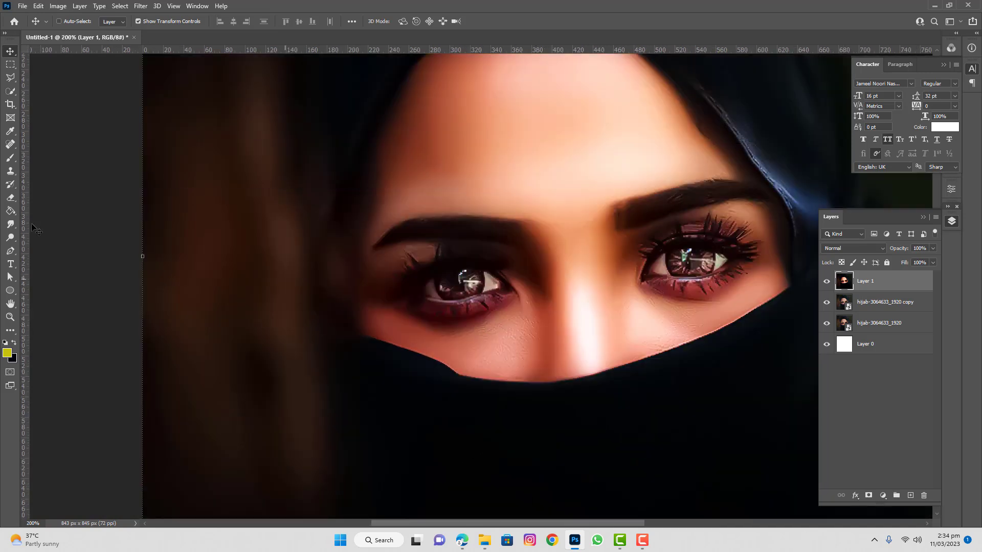
{"action": "left_click", "coordinate": [13, 163]}
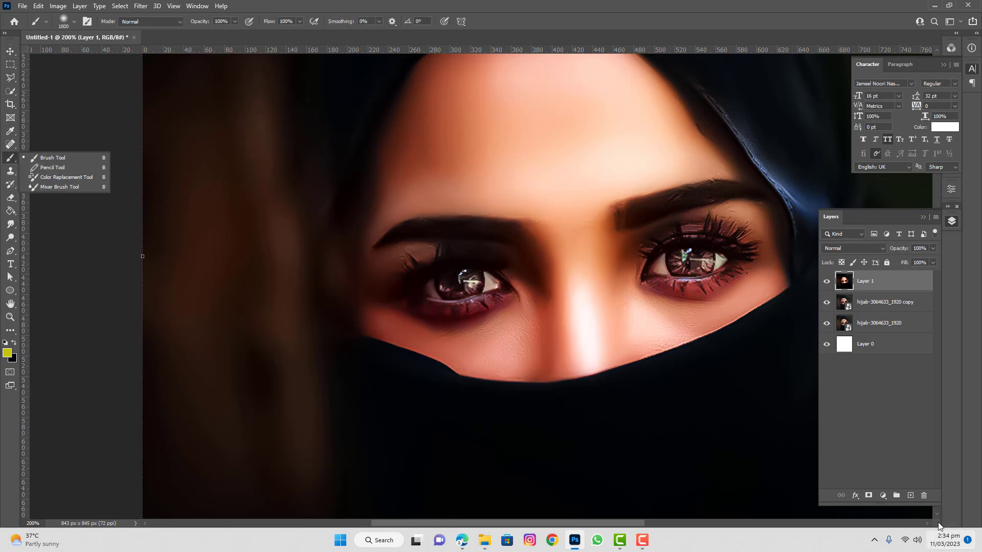
{"action": "left_click", "coordinate": [910, 496]}
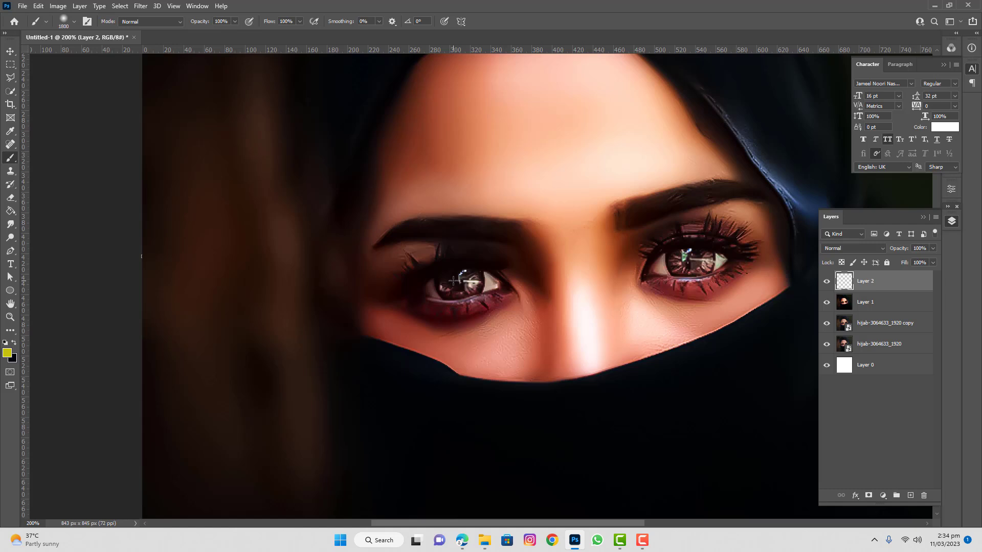
{"action": "right_click", "coordinate": [453, 281]}
{"action": "left_click_drag", "start_coordinate": [529, 305], "coordinate": [515, 306]}
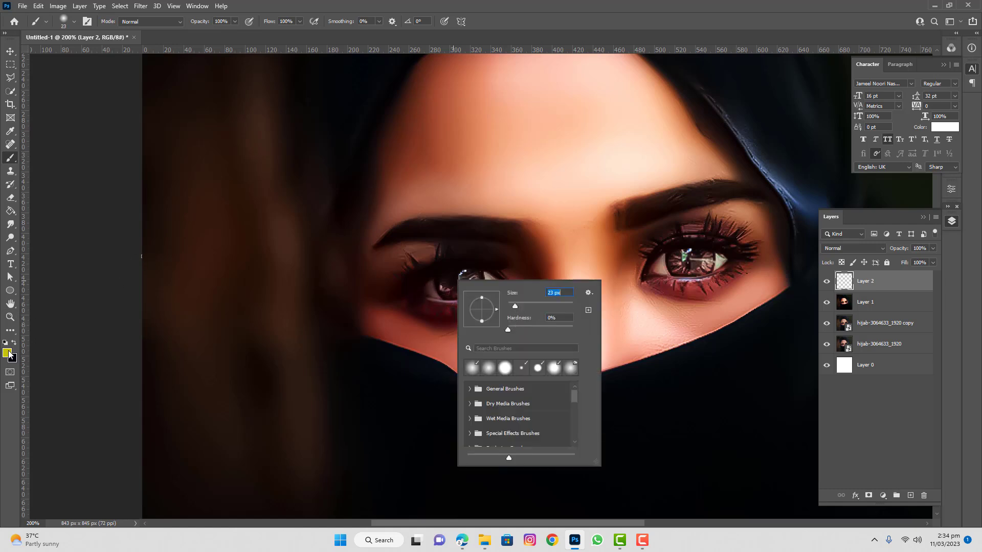
{"action": "key", "text": "Return"}
Step: Paint yellow over the irises of both eyes on the new layer
{"action": "left_click", "coordinate": [446, 284]}
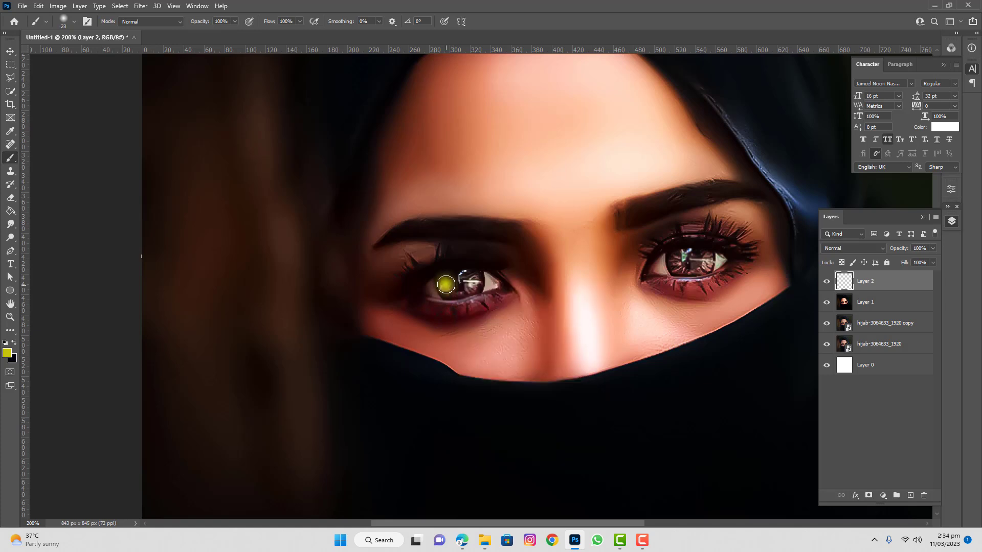
{"action": "mouse_move", "coordinate": [446, 287]}
{"action": "left_mouse_down"}
{"action": "mouse_move", "coordinate": [478, 284]}
{"action": "mouse_move", "coordinate": [440, 280]}
{"action": "mouse_move", "coordinate": [476, 278]}
{"action": "left_mouse_up"}
{"action": "mouse_move", "coordinate": [672, 266]}
{"action": "left_mouse_down"}
{"action": "mouse_move", "coordinate": [676, 256]}
{"action": "mouse_move", "coordinate": [678, 274]}
{"action": "mouse_move", "coordinate": [701, 269]}
{"action": "mouse_move", "coordinate": [708, 251]}
{"action": "mouse_move", "coordinate": [665, 255]}
{"action": "mouse_move", "coordinate": [700, 252]}
{"action": "left_mouse_up"}
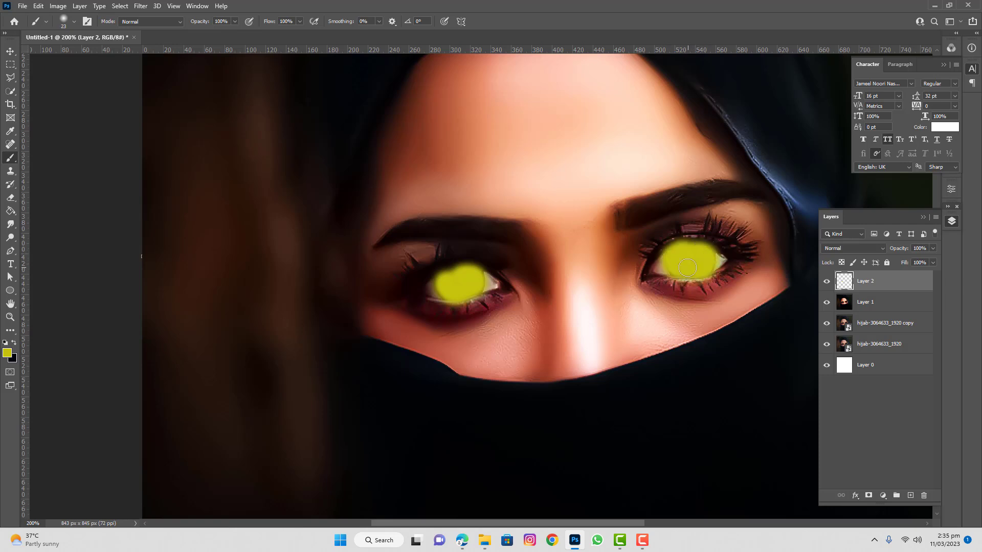
Step: Set the painted eye layer's blend mode to Overlay and add a white layer mask to it
{"action": "left_click", "coordinate": [851, 249]}
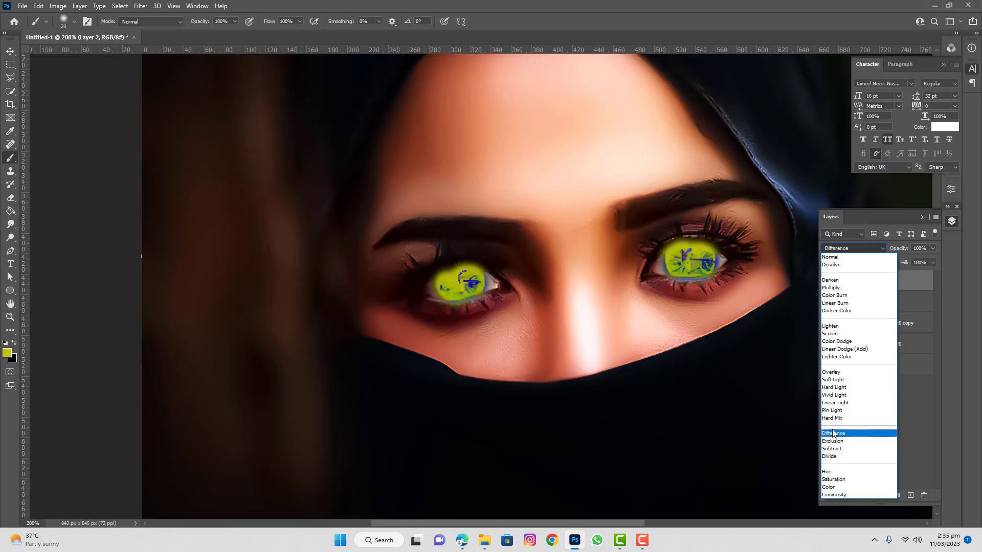
{"action": "left_click", "coordinate": [839, 373]}
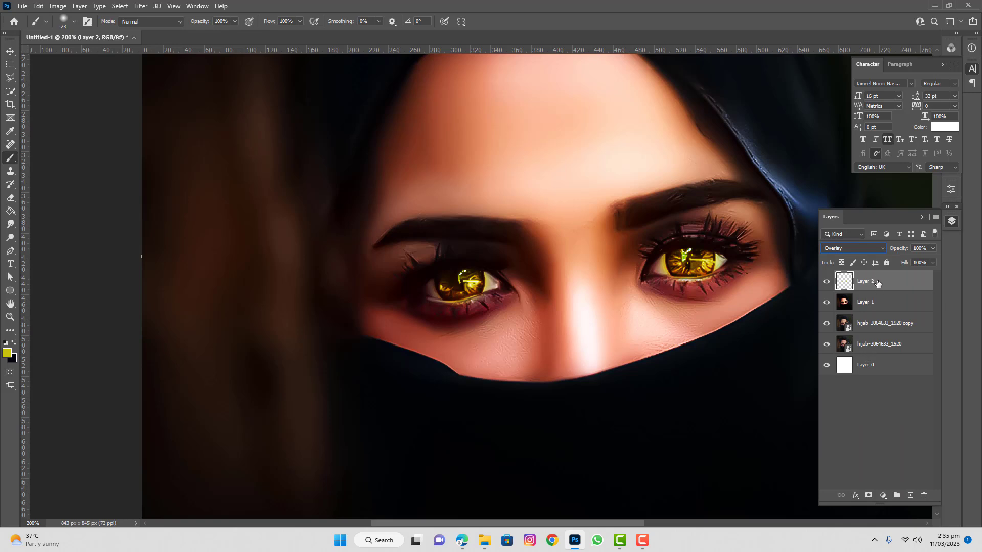
{"action": "left_click", "coordinate": [868, 496]}
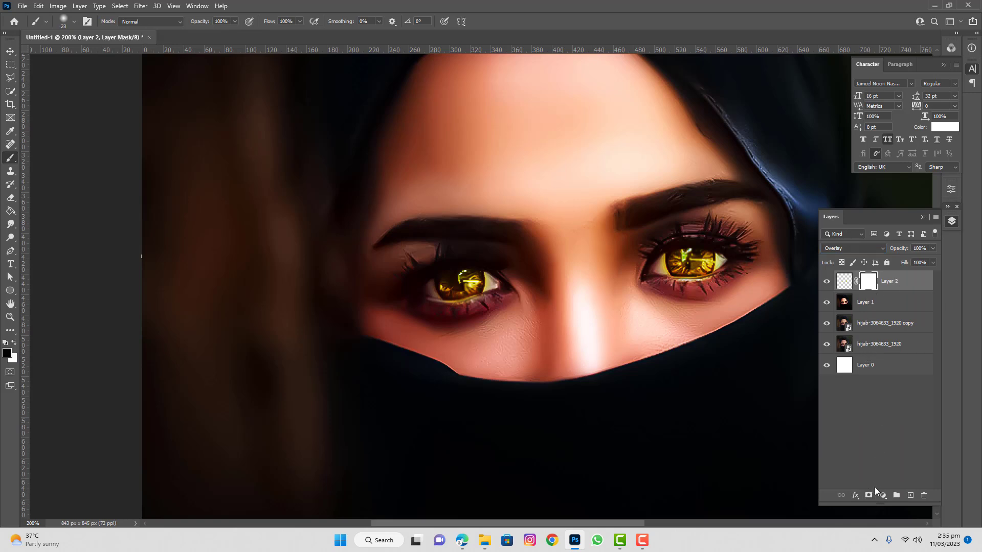
Step: Invert the eye layer's mask to black and paint white over both irises to reveal the yellow only there
{"action": "key", "text": "ctrl+i"}
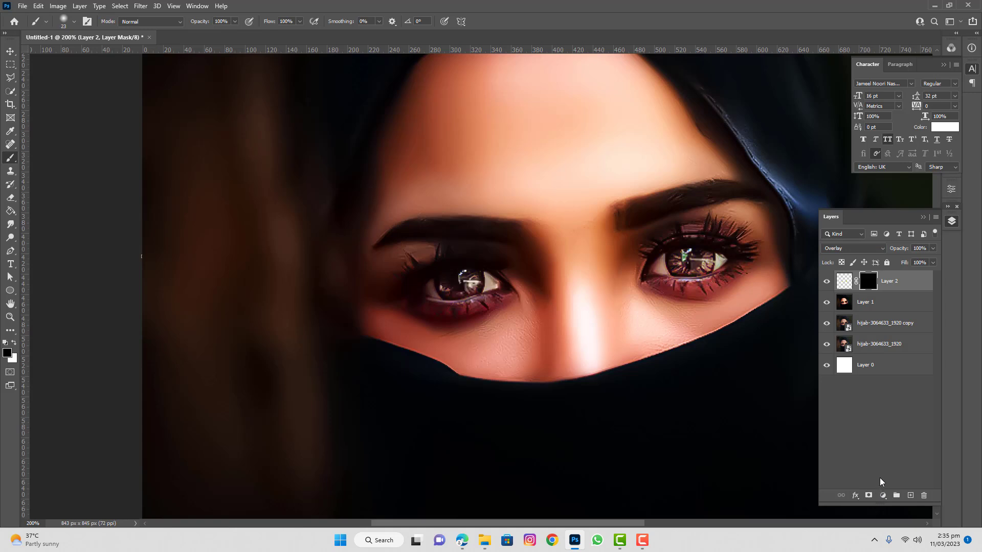
{"action": "left_click", "coordinate": [14, 343]}
{"action": "scroll", "coordinate": [465, 282], "scroll_direction": "up", "scroll_amount": 2}
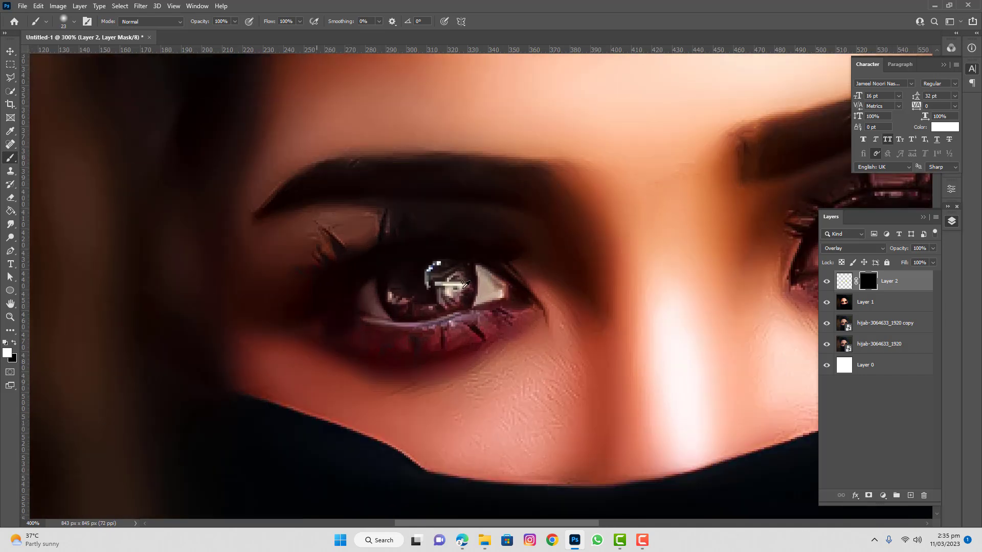
{"action": "right_click", "coordinate": [462, 288]}
{"action": "left_click_drag", "start_coordinate": [562, 337], "coordinate": [563, 338]}
{"action": "mouse_move", "coordinate": [451, 285]}
{"action": "left_mouse_down"}
{"action": "mouse_move", "coordinate": [406, 290]}
{"action": "mouse_move", "coordinate": [450, 284]}
{"action": "left_mouse_up"}
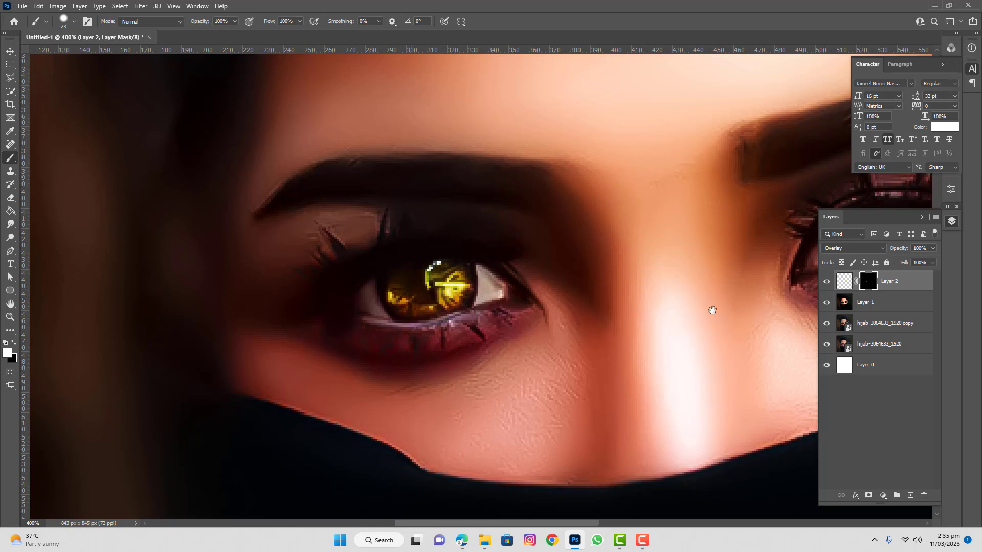
{"action": "left_click_drag", "start_coordinate": [714, 309], "coordinate": [432, 329]}
{"action": "mouse_move", "coordinate": [588, 263]}
{"action": "left_mouse_down"}
{"action": "mouse_move", "coordinate": [578, 269]}
{"action": "mouse_move", "coordinate": [593, 258]}
{"action": "mouse_move", "coordinate": [628, 266]}
{"action": "mouse_move", "coordinate": [593, 255]}
{"action": "mouse_move", "coordinate": [614, 273]}
{"action": "left_mouse_up"}
Step: Apply the layer mask permanently to the yellow eye layer
{"action": "scroll", "coordinate": [614, 267], "scroll_direction": "down", "scroll_amount": 2}
{"action": "scroll", "coordinate": [614, 266], "scroll_direction": "down", "scroll_amount": 2}
{"action": "scroll", "coordinate": [532, 238], "scroll_direction": "up", "scroll_amount": 2}
{"action": "scroll", "coordinate": [519, 241], "scroll_direction": "down", "scroll_amount": 1}
{"action": "scroll", "coordinate": [511, 235], "scroll_direction": "down", "scroll_amount": 1}
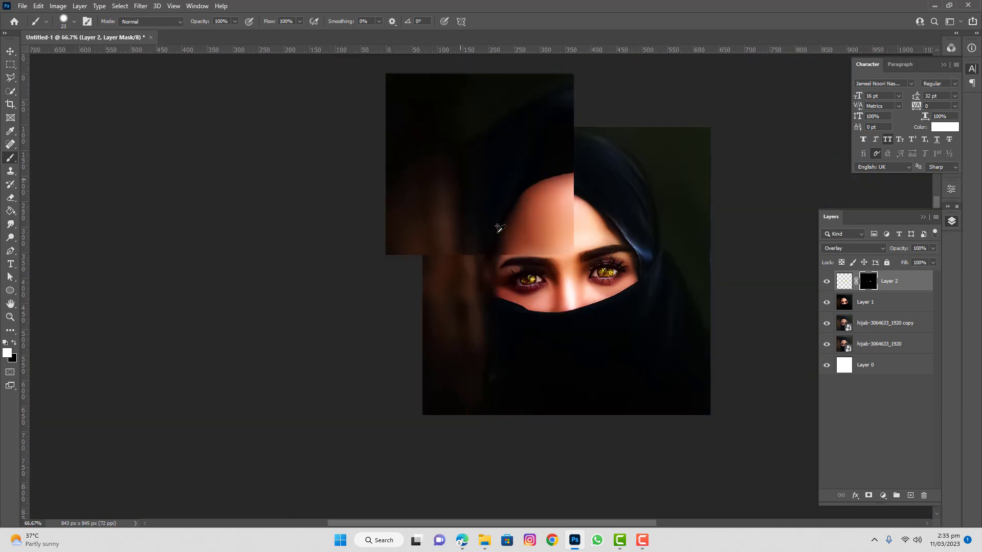
{"action": "scroll", "coordinate": [499, 227], "scroll_direction": "up", "scroll_amount": 1}
{"action": "left_click", "coordinate": [58, 6]}
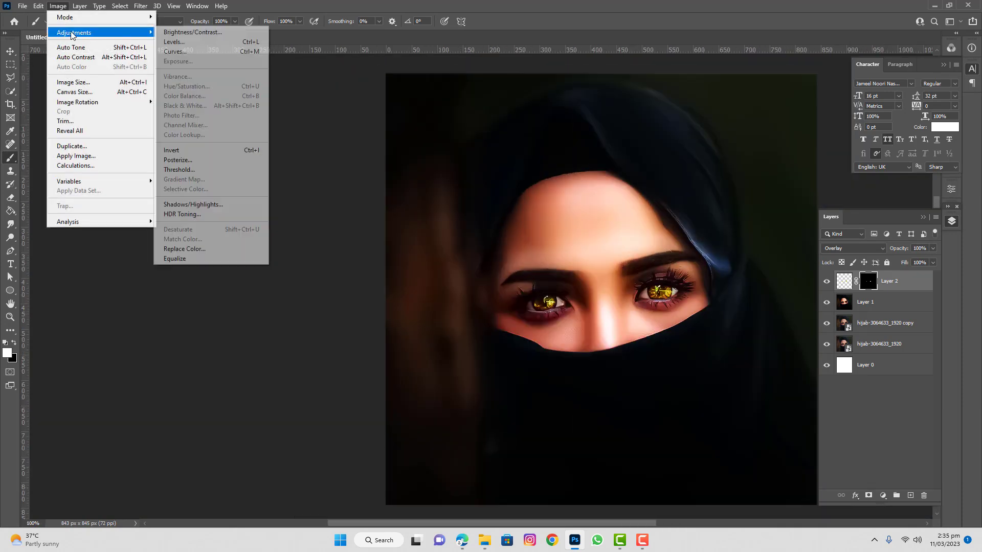
{"action": "left_click", "coordinate": [866, 279]}
{"action": "right_click", "coordinate": [866, 278]}
{"action": "left_click", "coordinate": [890, 307]}
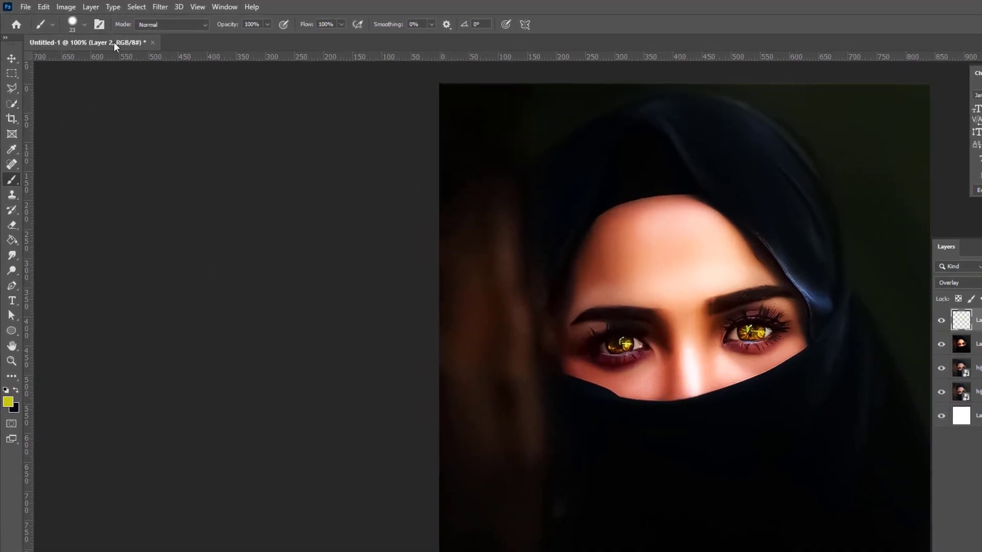
Step: Recolour the irises blue with a Hue/Saturation adjustment of Hue +135, Saturation -24 and Lightness -10
{"action": "left_click", "coordinate": [66, 7]}
{"action": "mouse_move", "coordinate": [78, 36]}
{"action": "left_click", "coordinate": [307, 117]}
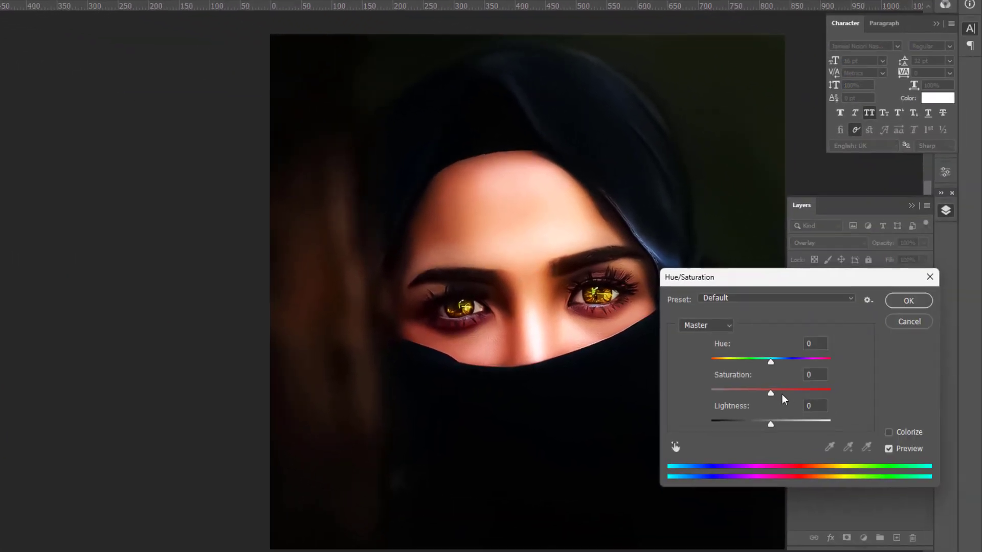
{"action": "left_click_drag", "start_coordinate": [771, 362], "coordinate": [768, 424]}
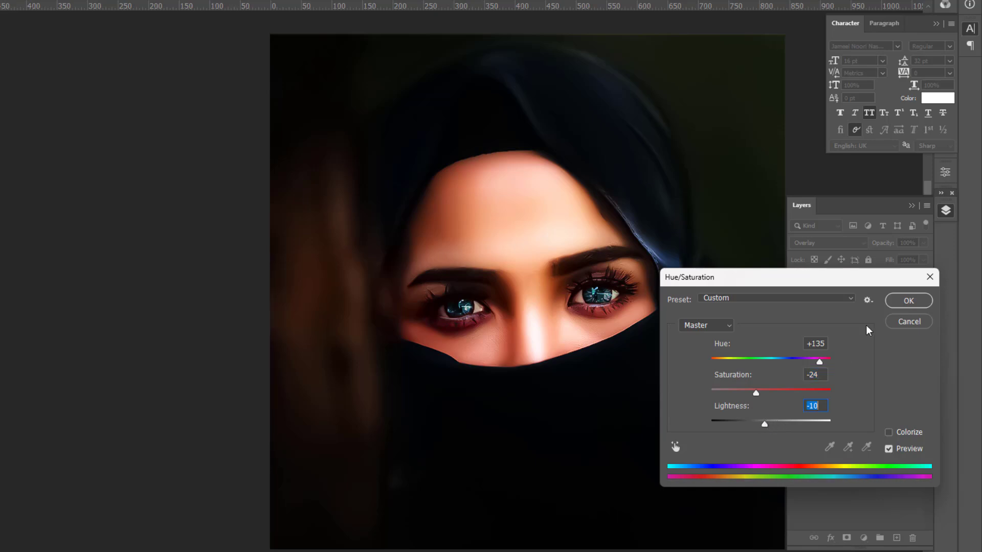
{"action": "left_click", "coordinate": [908, 300]}
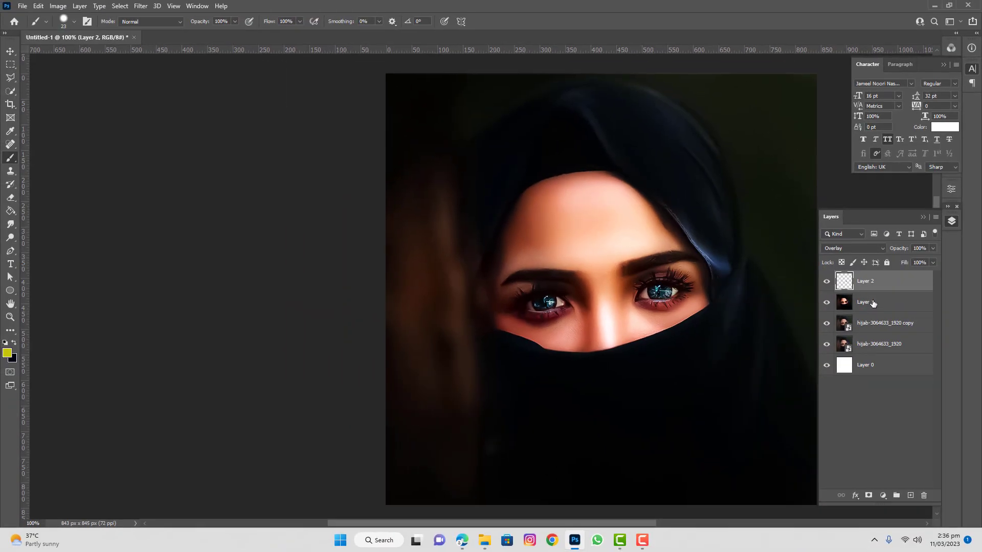
Step: Merge the recoloured eye layer with the portrait layer directly beneath it
{"action": "scroll", "coordinate": [640, 303], "scroll_direction": "up", "scroll_amount": 3}
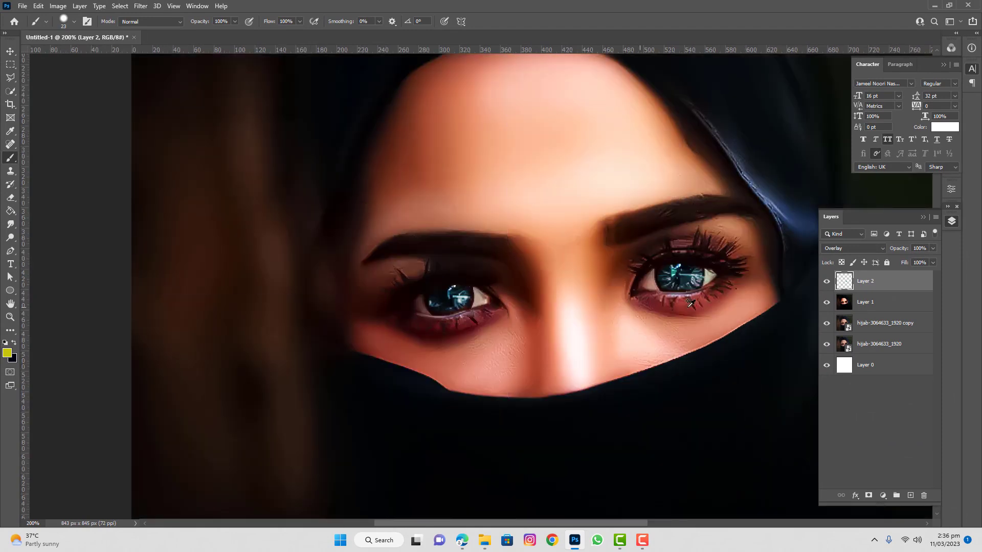
{"action": "left_click", "coordinate": [871, 303], "text": "ctrl"}
{"action": "right_click", "coordinate": [882, 282]}
{"action": "left_click", "coordinate": [796, 398]}
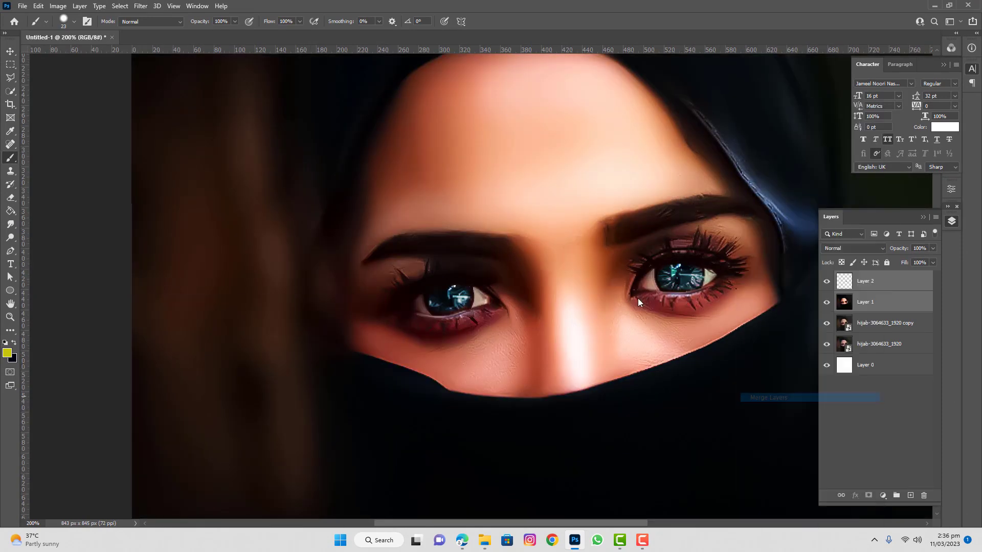
Step: Add a Brightness/Contrast adjustment layer with Brightness 131 above the merged portrait and invert its mask to black
{"action": "scroll", "coordinate": [633, 282], "scroll_direction": "up", "scroll_amount": 2}
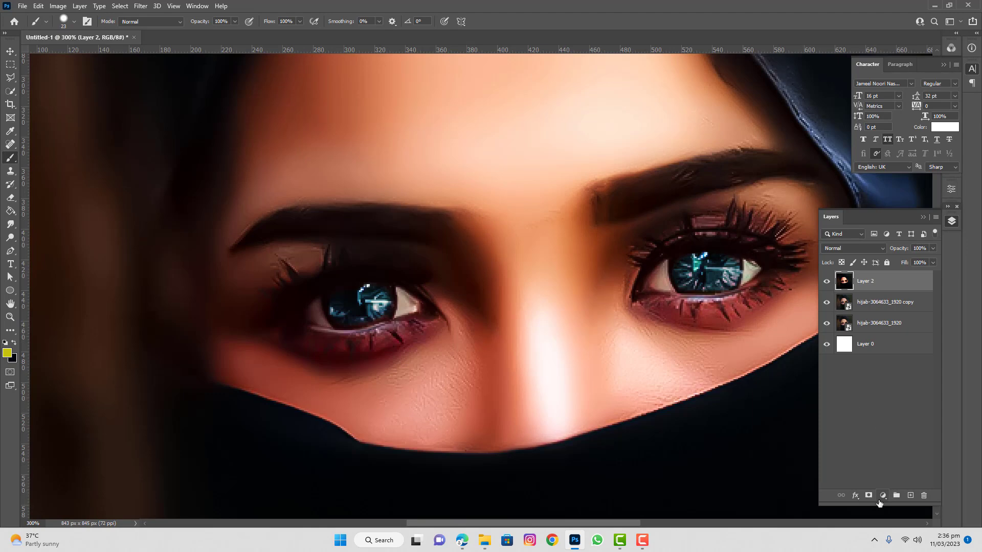
{"action": "left_click", "coordinate": [882, 495]}
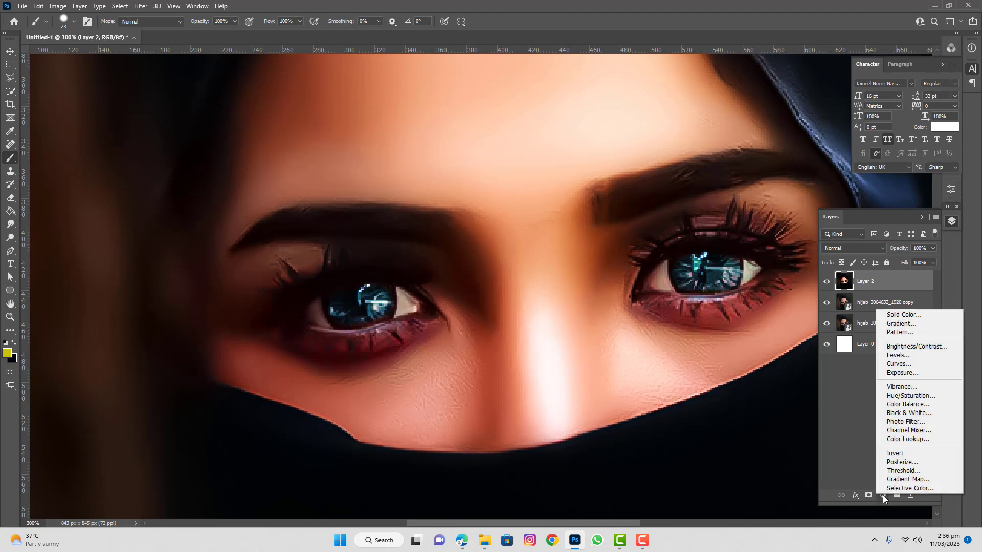
{"action": "left_click", "coordinate": [912, 347]}
{"action": "left_click_drag", "start_coordinate": [878, 244], "coordinate": [919, 250]}
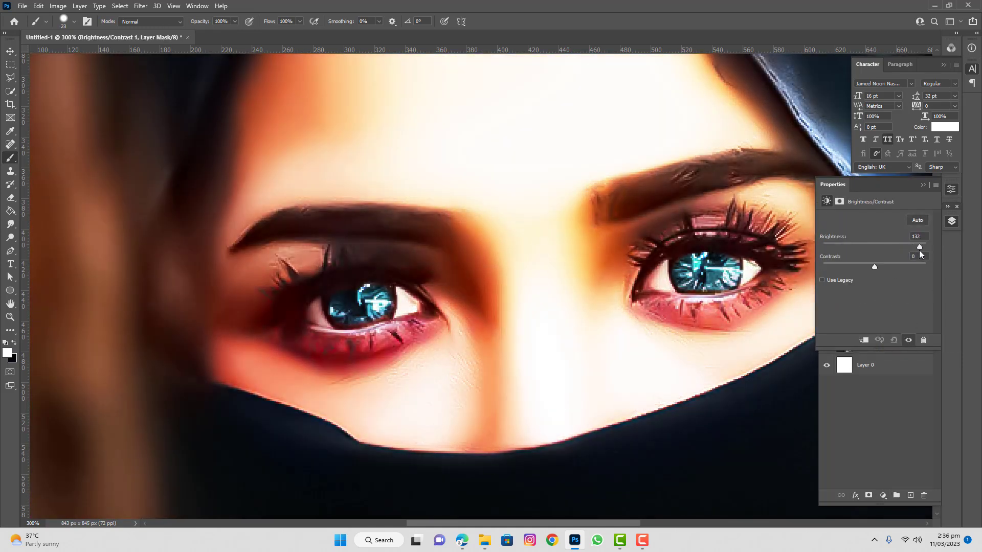
{"action": "left_click", "coordinate": [923, 185]}
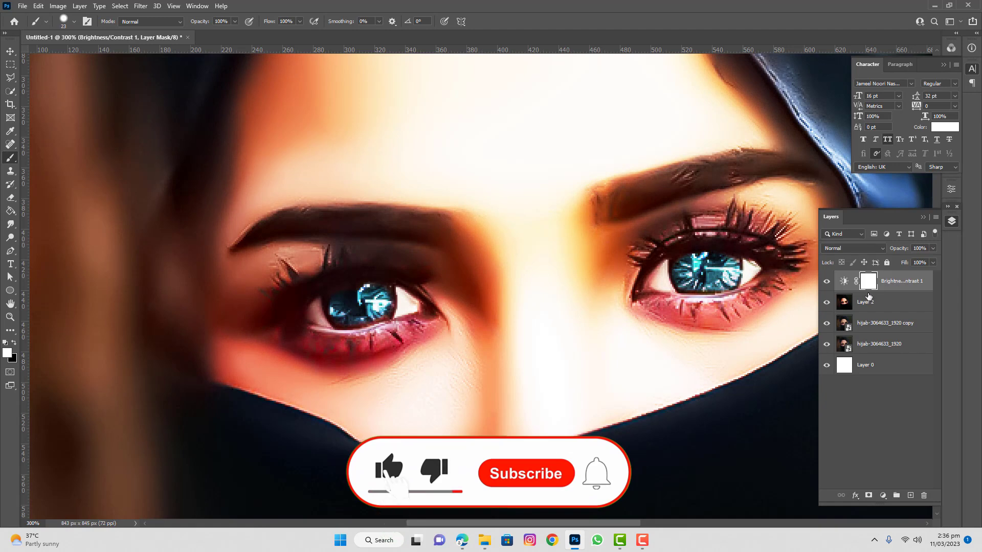
{"action": "key", "text": "ctrl+i"}
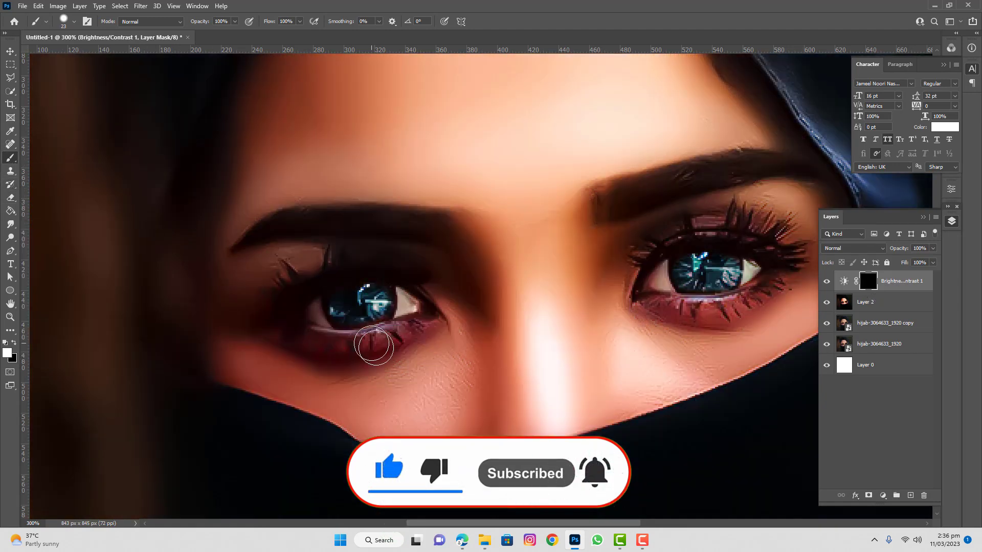
{"action": "scroll", "coordinate": [311, 322], "scroll_direction": "up", "scroll_amount": 1}
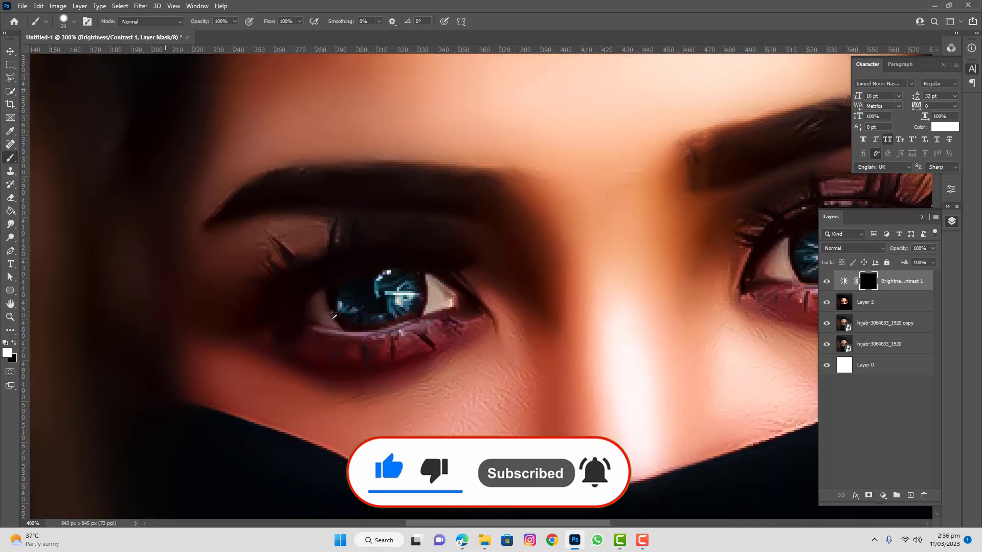
{"action": "right_click", "coordinate": [321, 309]}
{"action": "left_click_drag", "start_coordinate": [392, 336], "coordinate": [388, 338]}
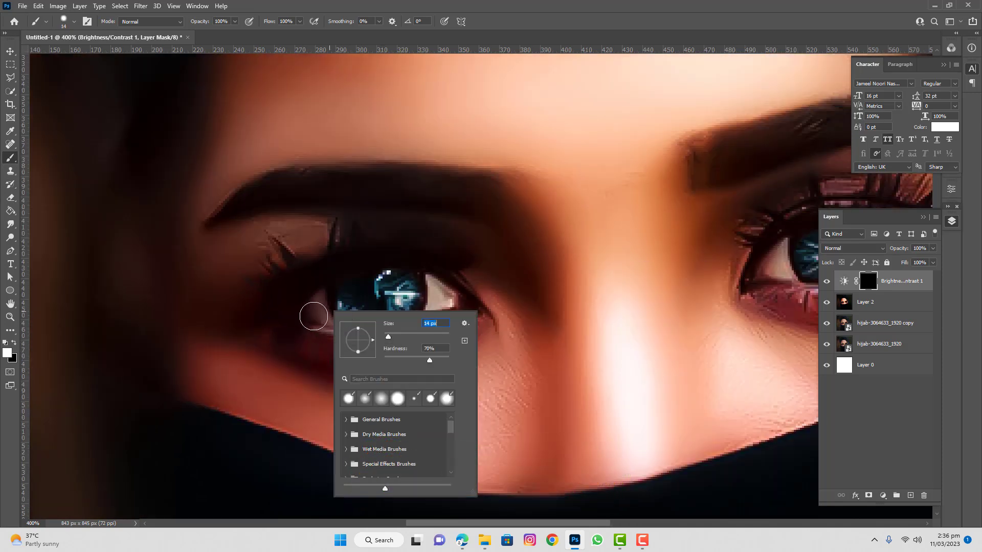
{"action": "left_click", "coordinate": [318, 313]}
{"action": "key", "text": "ctrl+z"}
Step: Shrink the brush to about 7 px or less and paint white on the mask over the whites of the portrait's left-hand eye
{"action": "right_click", "coordinate": [330, 318]}
{"action": "left_click_drag", "start_coordinate": [387, 341], "coordinate": [384, 343]}
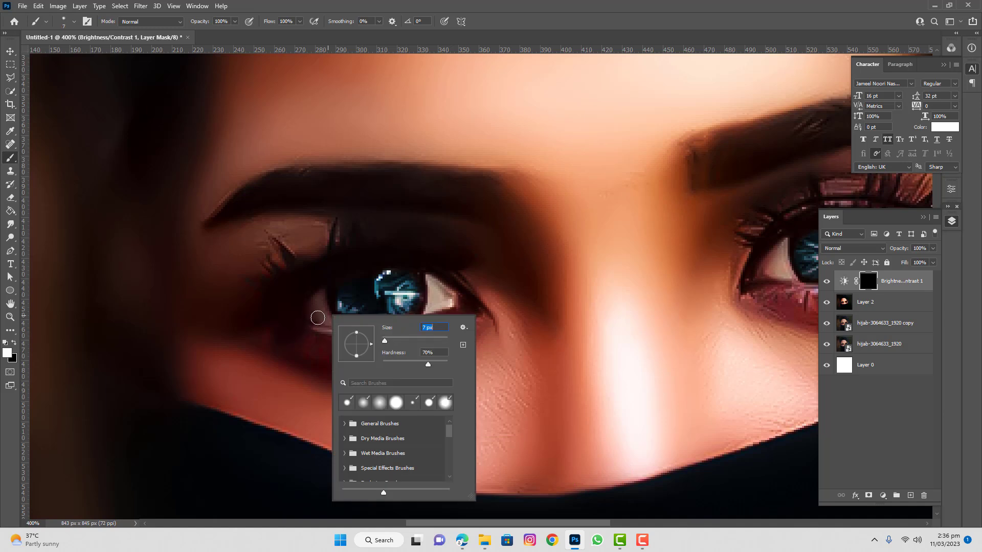
{"action": "left_click", "coordinate": [317, 313]}
{"action": "left_click_drag", "start_coordinate": [318, 302], "coordinate": [326, 320]}
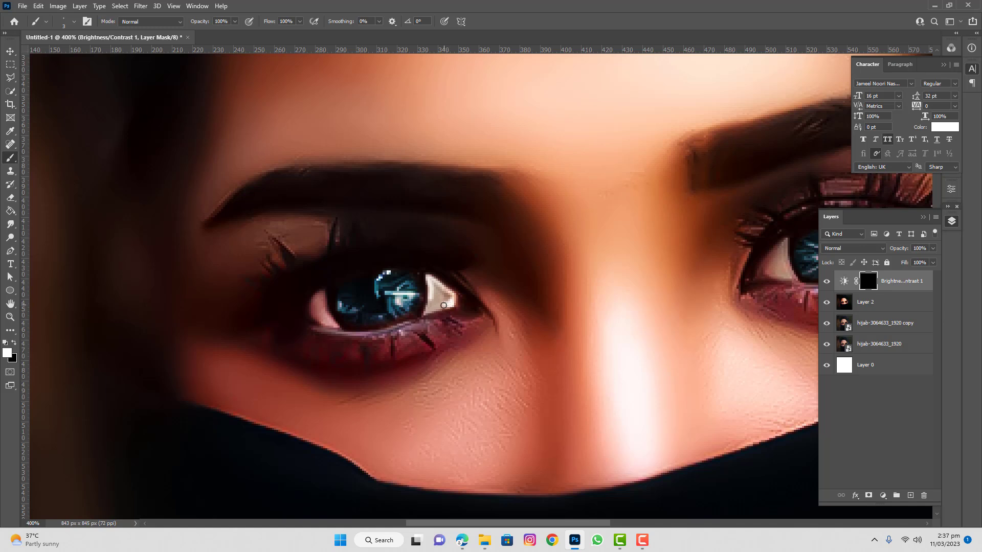
{"action": "mouse_move", "coordinate": [427, 313]}
{"action": "left_mouse_down"}
{"action": "mouse_move", "coordinate": [439, 308]}
{"action": "mouse_move", "coordinate": [435, 290]}
{"action": "left_mouse_up"}
{"action": "key", "text": "]"}
{"action": "mouse_move", "coordinate": [441, 299]}
{"action": "left_mouse_down"}
{"action": "mouse_move", "coordinate": [433, 286]}
{"action": "mouse_move", "coordinate": [442, 294]}
{"action": "left_mouse_up"}
{"action": "key", "text": "bracketleft"}
{"action": "key", "text": "bracketleft"}
{"action": "key", "text": "bracketleft"}
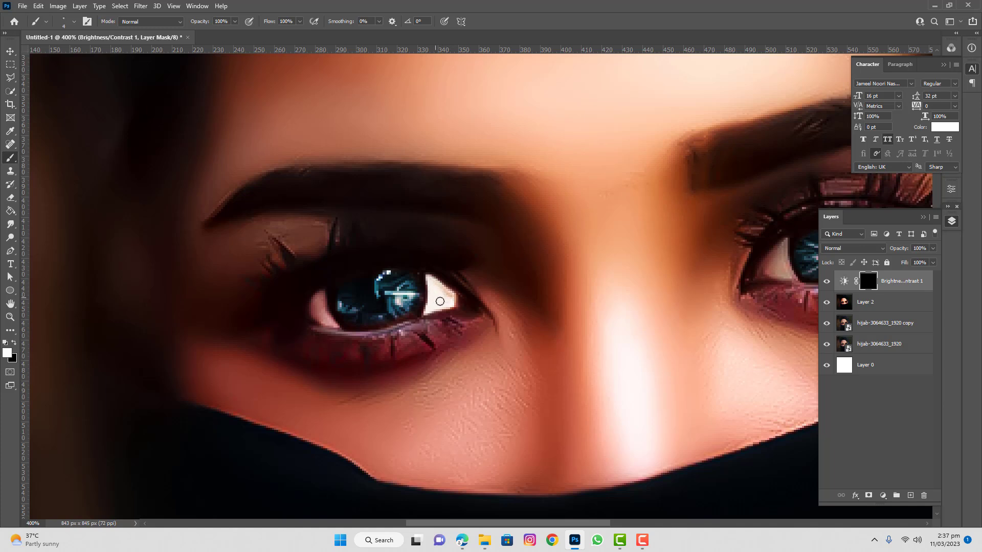
Step: Paint white on the brightness mask over both white corners of the portrait's right-hand eye
{"action": "scroll", "coordinate": [435, 300], "scroll_direction": "down", "scroll_amount": 2}
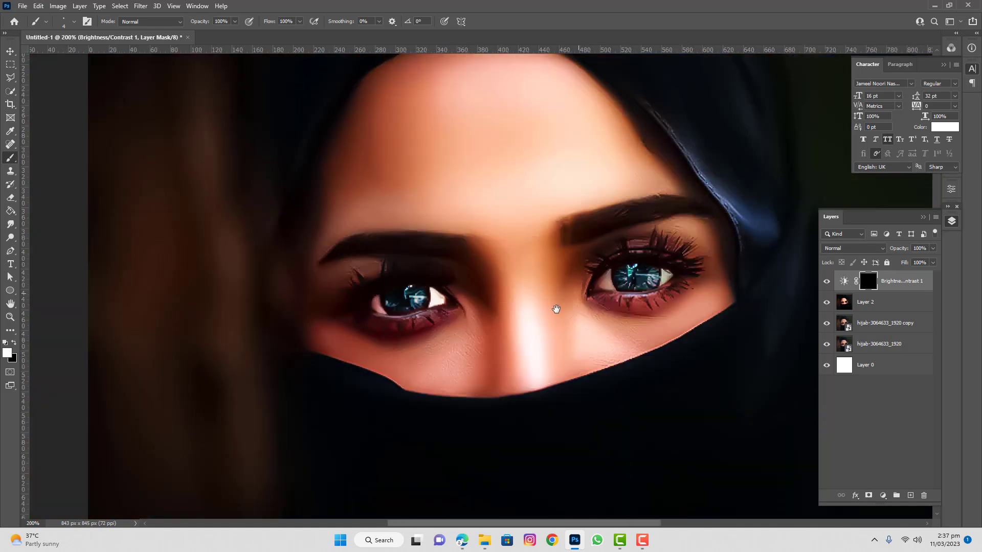
{"action": "left_click_drag", "start_coordinate": [575, 300], "coordinate": [394, 334]}
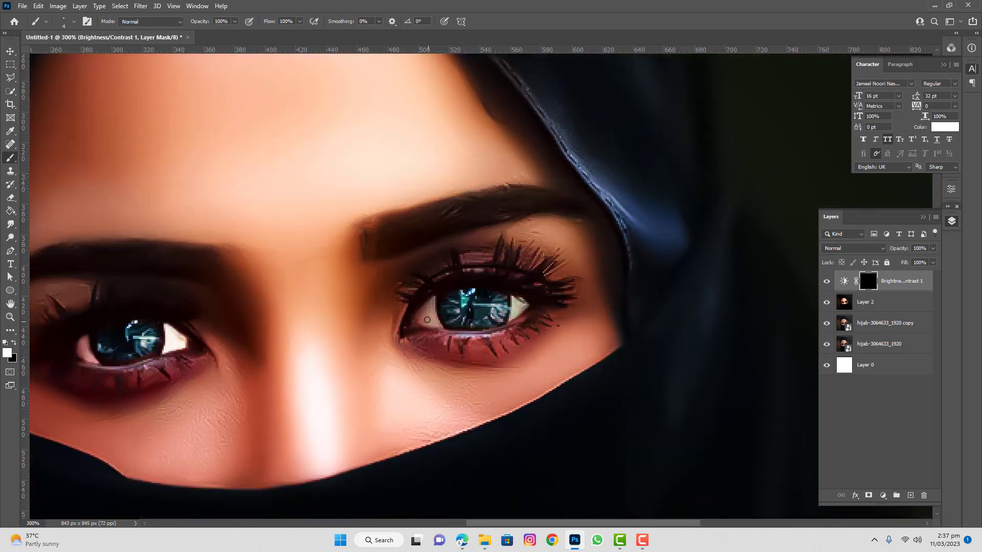
{"action": "scroll", "coordinate": [417, 322], "scroll_direction": "up", "scroll_amount": 2}
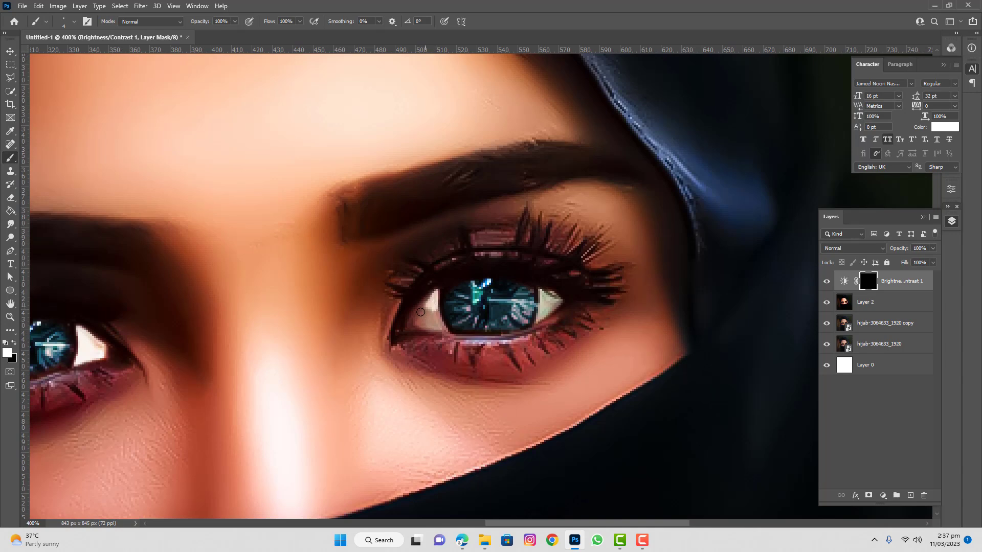
{"action": "mouse_move", "coordinate": [415, 318]}
{"action": "left_mouse_down"}
{"action": "mouse_move", "coordinate": [424, 307]}
{"action": "mouse_move", "coordinate": [443, 328]}
{"action": "mouse_move", "coordinate": [417, 325]}
{"action": "mouse_move", "coordinate": [426, 317]}
{"action": "mouse_move", "coordinate": [416, 323]}
{"action": "mouse_move", "coordinate": [431, 317]}
{"action": "left_mouse_up"}
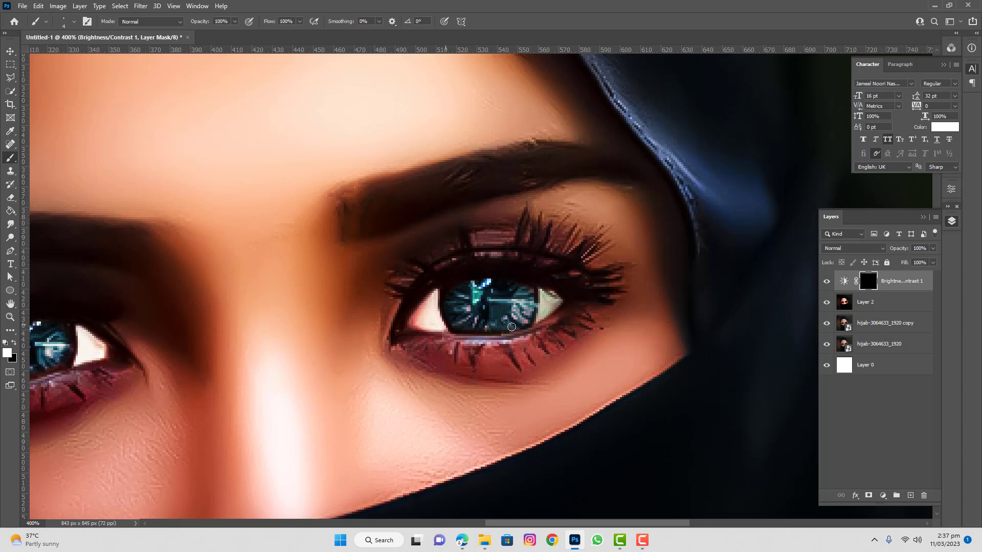
{"action": "mouse_move", "coordinate": [538, 316]}
{"action": "left_mouse_down"}
{"action": "mouse_move", "coordinate": [543, 293]}
{"action": "mouse_move", "coordinate": [558, 300]}
{"action": "mouse_move", "coordinate": [545, 312]}
{"action": "mouse_move", "coordinate": [548, 299]}
{"action": "mouse_move", "coordinate": [541, 315]}
{"action": "mouse_move", "coordinate": [544, 297]}
{"action": "left_mouse_up"}
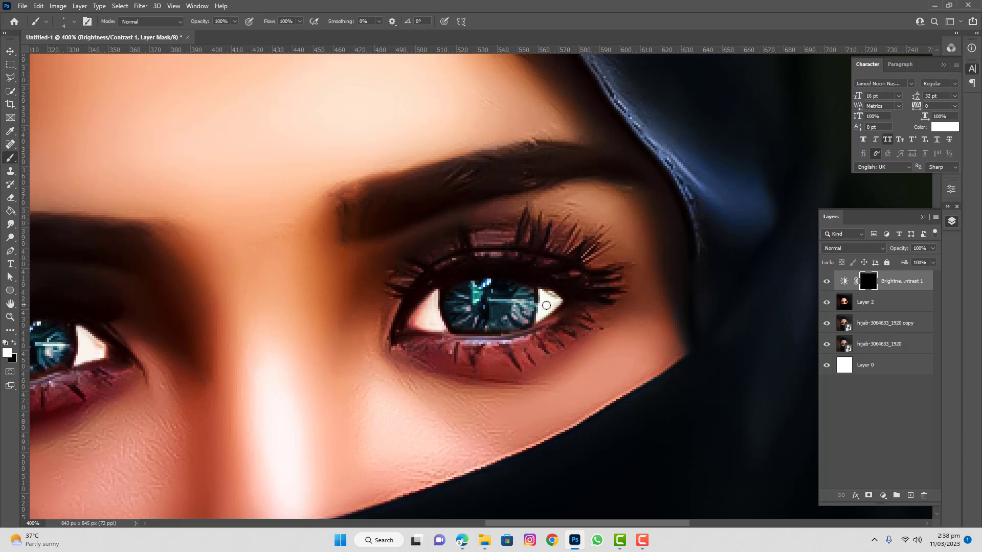
Step: Reduce the brightness of the Brightness/Contrast adjustment on the eye whites
{"action": "scroll", "coordinate": [521, 299], "scroll_direction": "down", "scroll_amount": 2}
{"action": "scroll", "coordinate": [521, 299], "scroll_direction": "down", "scroll_amount": 3}
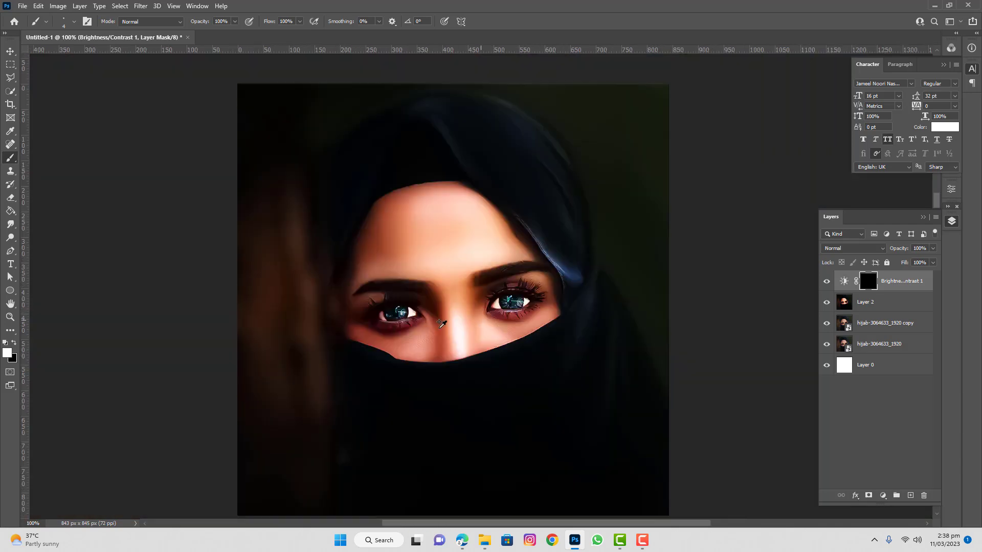
{"action": "scroll", "coordinate": [469, 323], "scroll_direction": "up", "scroll_amount": 1}
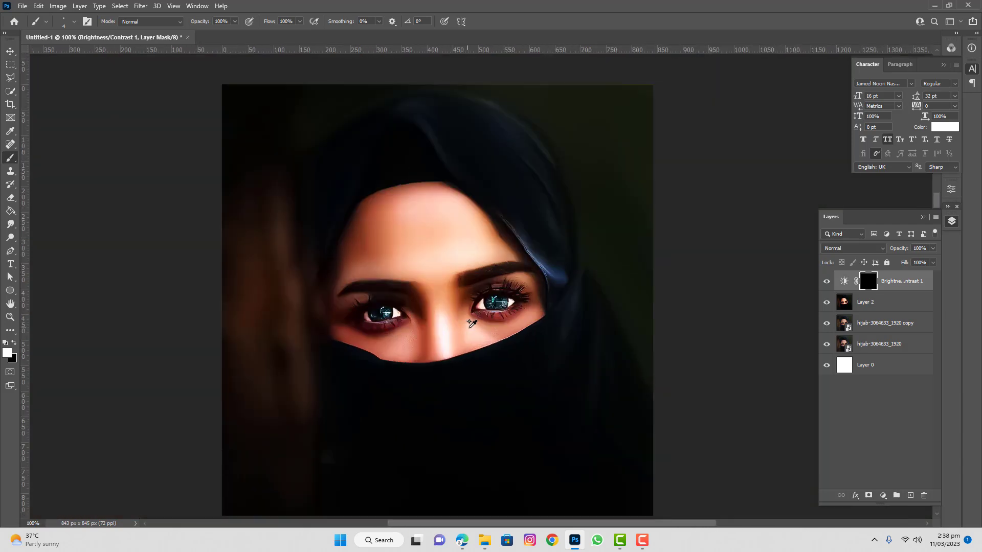
{"action": "left_click", "coordinate": [844, 282]}
{"action": "double_click", "coordinate": [843, 282]}
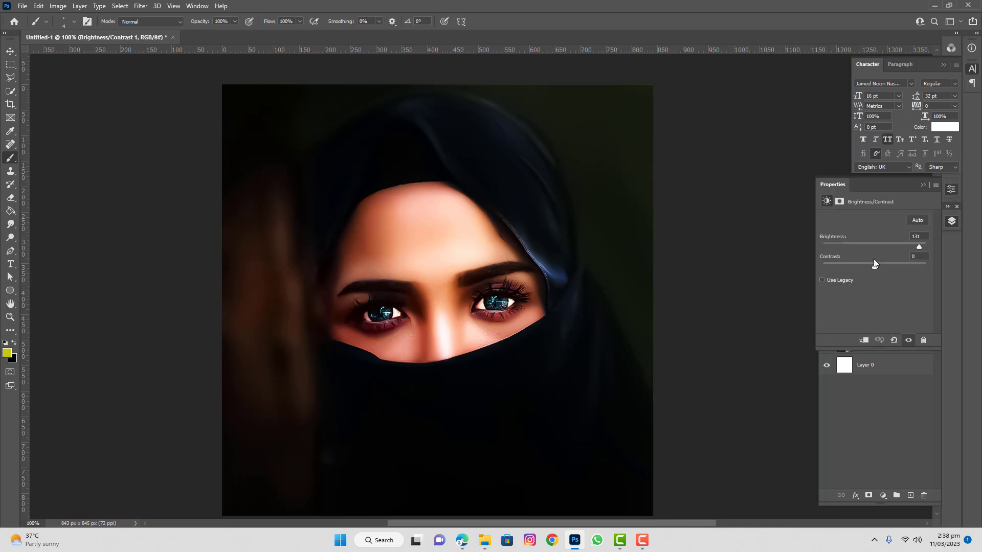
{"action": "left_click_drag", "start_coordinate": [903, 248], "coordinate": [901, 249]}
{"action": "left_click", "coordinate": [923, 185]}
Step: Add a Vibrance adjustment layer with Vibrance -100 and clip it to the Brightness/Contrast layer
{"action": "scroll", "coordinate": [704, 344], "scroll_direction": "up", "scroll_amount": 1, "text": "alt"}
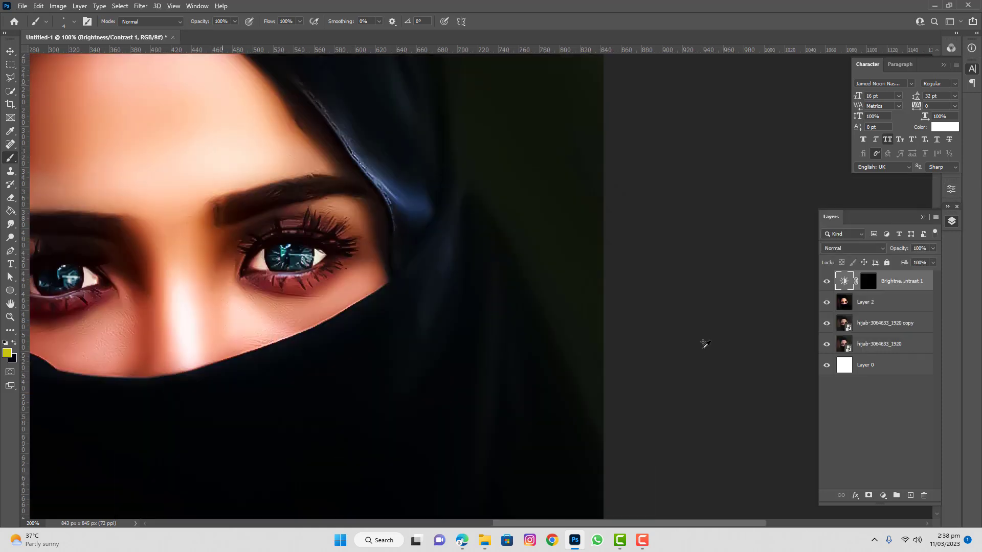
{"action": "left_click", "coordinate": [882, 496]}
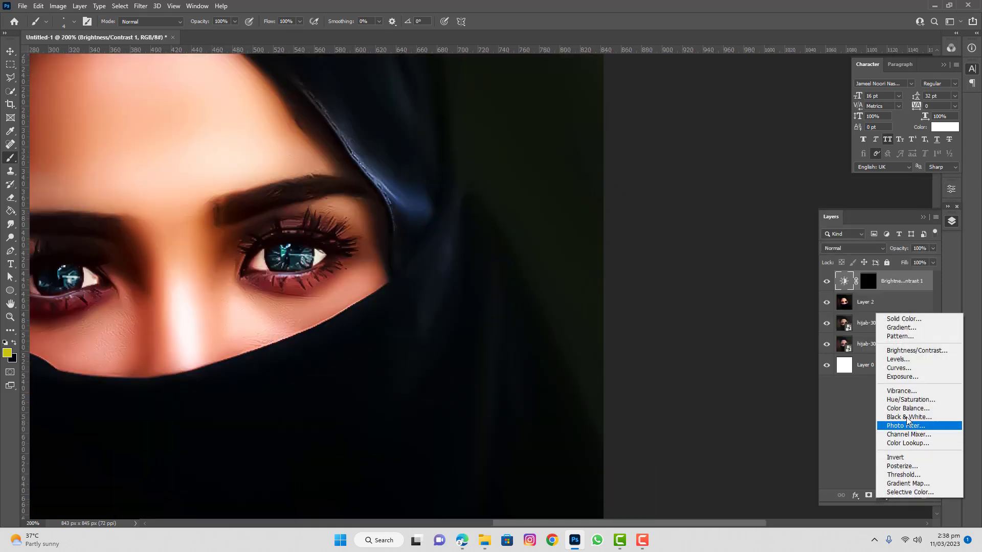
{"action": "left_click", "coordinate": [903, 391]}
{"action": "left_click_drag", "start_coordinate": [874, 229], "coordinate": [774, 237]}
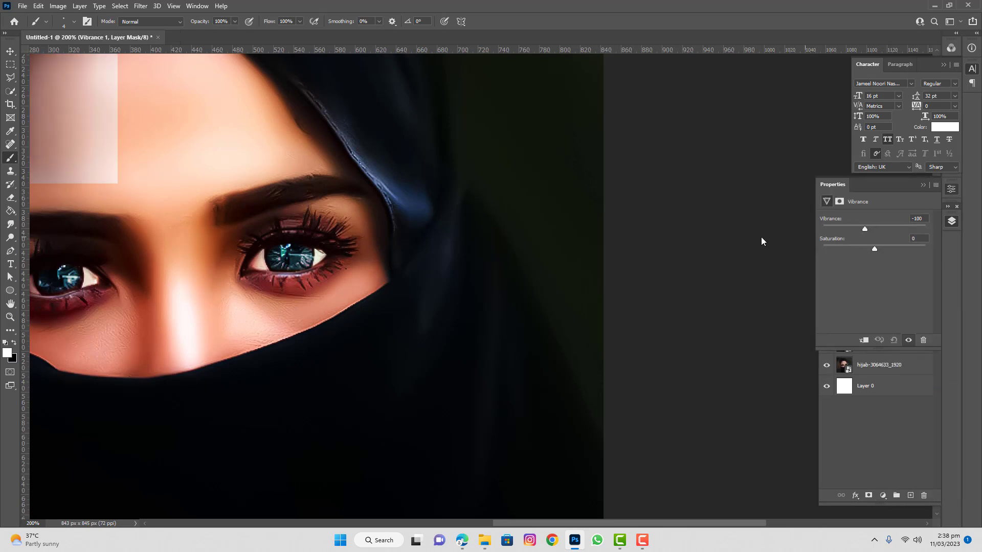
{"action": "left_click", "coordinate": [863, 340]}
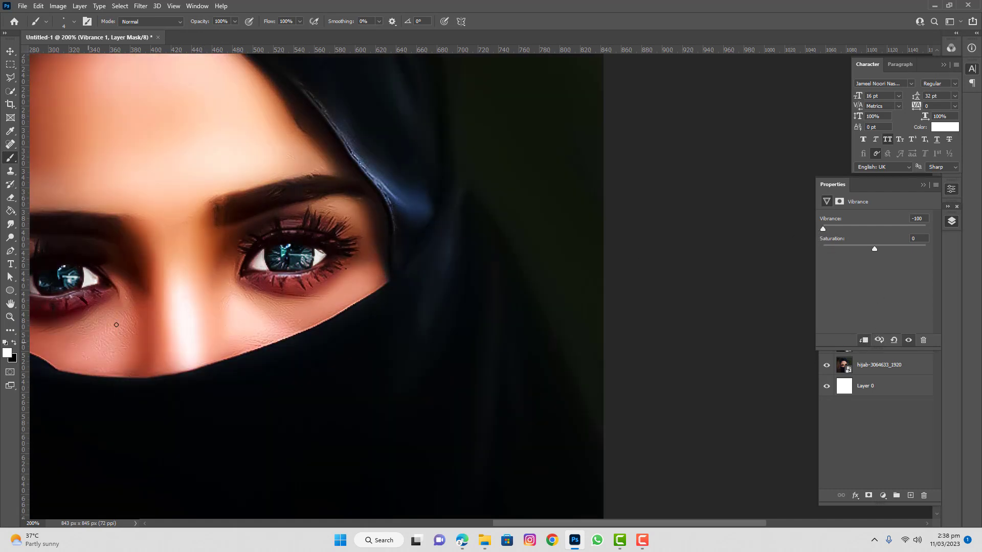
{"action": "left_click_drag", "start_coordinate": [116, 325], "coordinate": [271, 338]}
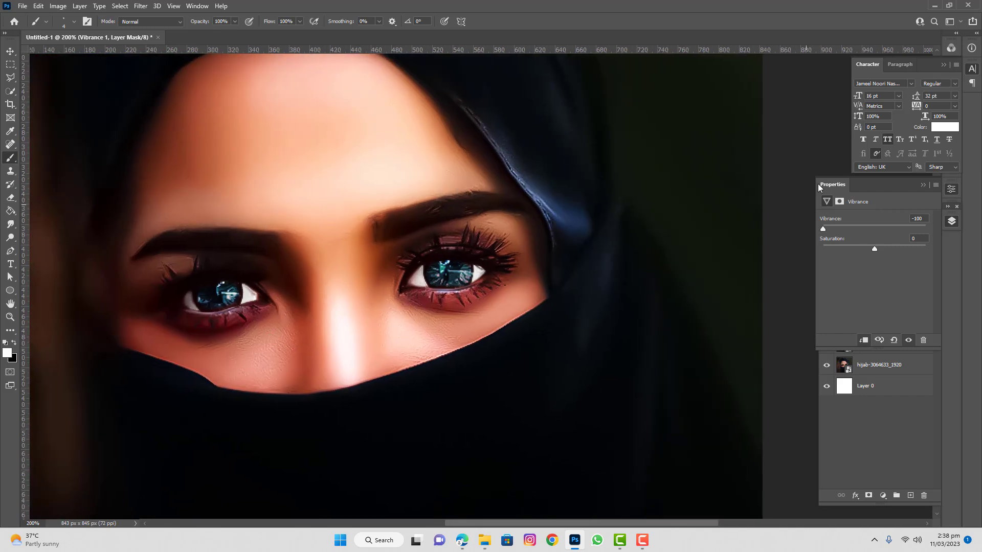
{"action": "left_click", "coordinate": [923, 185]}
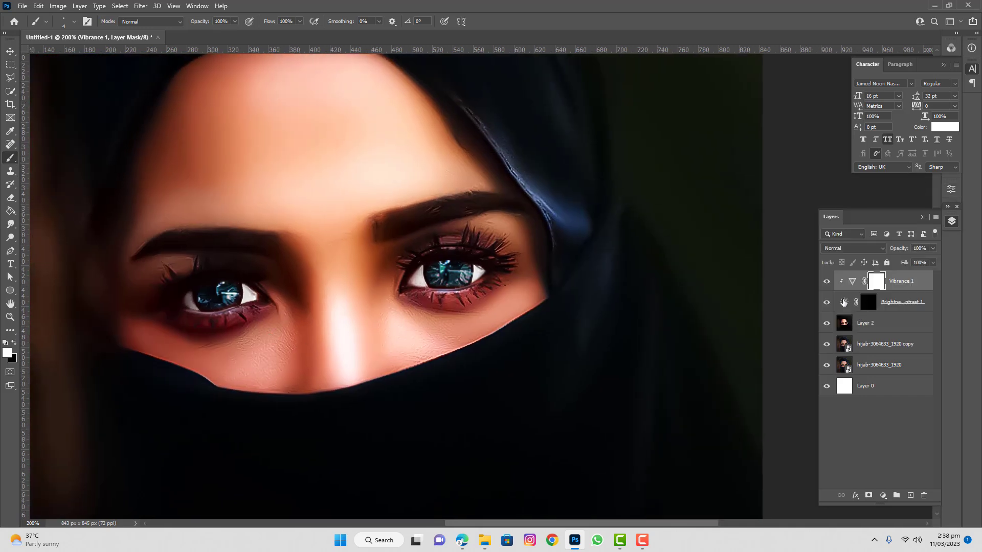
Step: Set the brightness of the Brightness/Contrast adjustment on the eye whites to 51
{"action": "double_click", "coordinate": [843, 307]}
{"action": "mouse_move", "coordinate": [900, 247]}
{"action": "left_mouse_down"}
{"action": "mouse_move", "coordinate": [921, 246]}
{"action": "mouse_move", "coordinate": [893, 248]}
{"action": "left_mouse_up"}
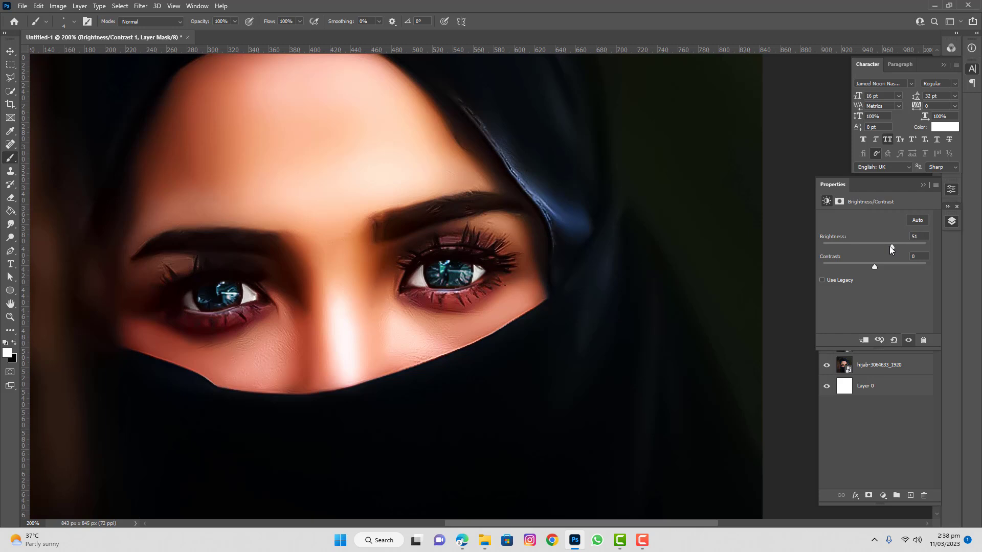
{"action": "left_click", "coordinate": [922, 185]}
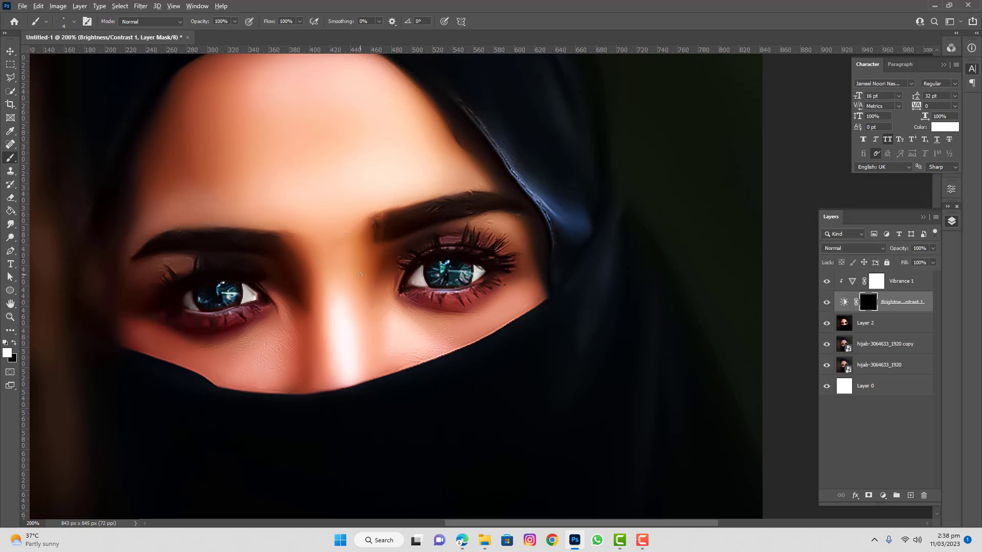
{"action": "scroll", "coordinate": [358, 275], "scroll_direction": "down", "scroll_amount": 1}
{"action": "scroll", "coordinate": [275, 306], "scroll_direction": "up", "scroll_amount": 1}
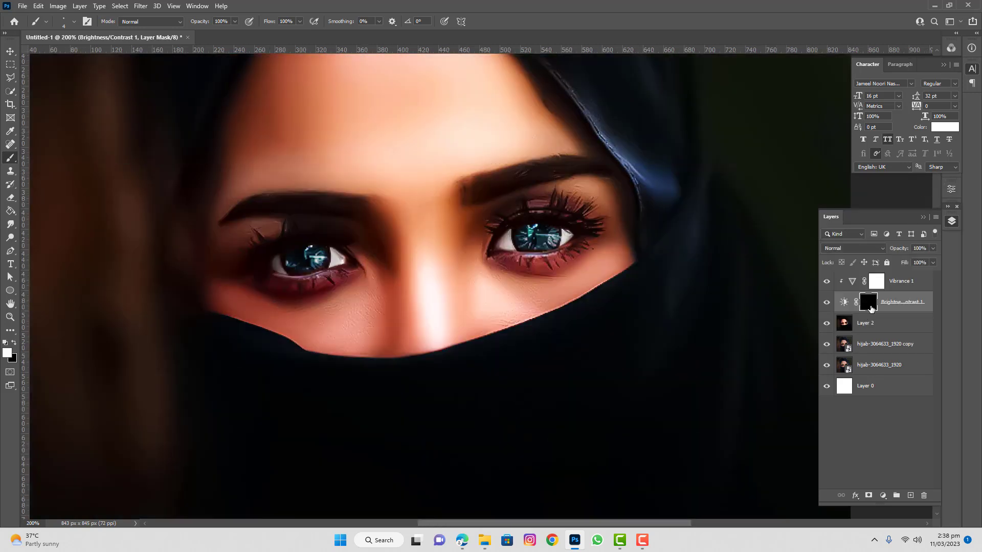
Step: Switch the foreground colour to black for the Brightness/Contrast mask and check the eye whites up close
{"action": "left_click", "coordinate": [15, 343]}
{"action": "scroll", "coordinate": [309, 260], "scroll_direction": "up", "scroll_amount": 1}
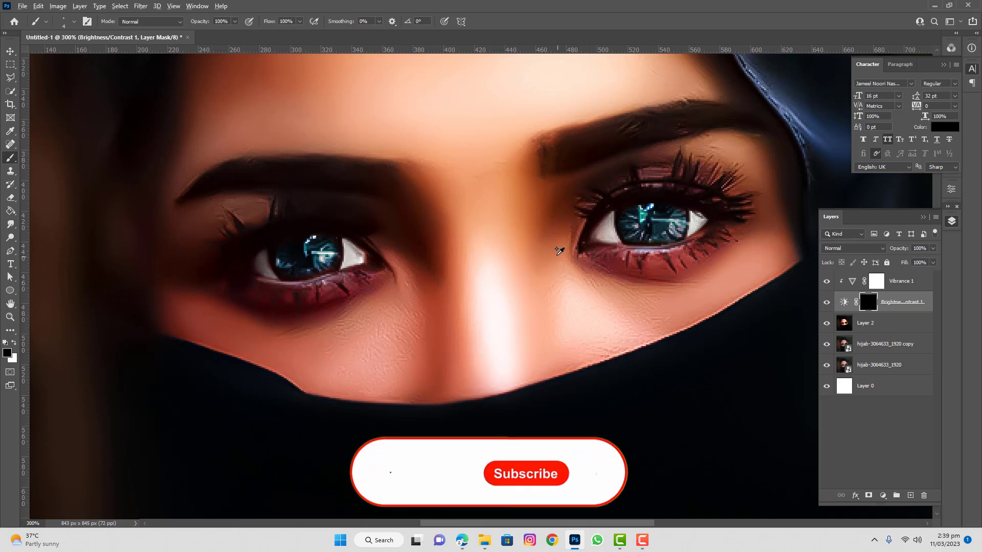
{"action": "scroll", "coordinate": [557, 249], "scroll_direction": "down", "scroll_amount": 4}
{"action": "scroll", "coordinate": [559, 249], "scroll_direction": "down", "scroll_amount": 2}
{"action": "scroll", "coordinate": [520, 278], "scroll_direction": "up", "scroll_amount": 3}
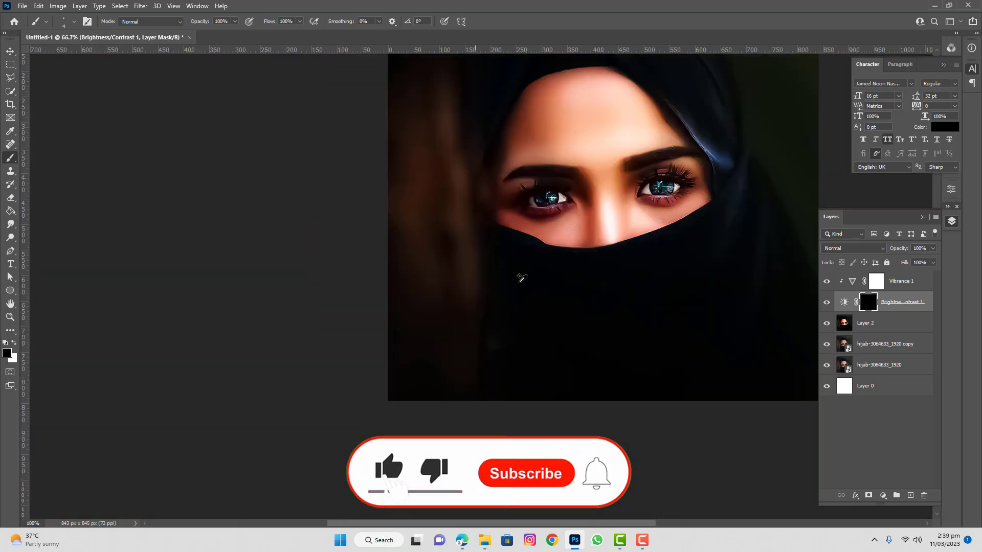
Step: Stamp all visible layers into a new layer above the Vibrance adjustment
{"action": "left_click", "coordinate": [900, 284]}
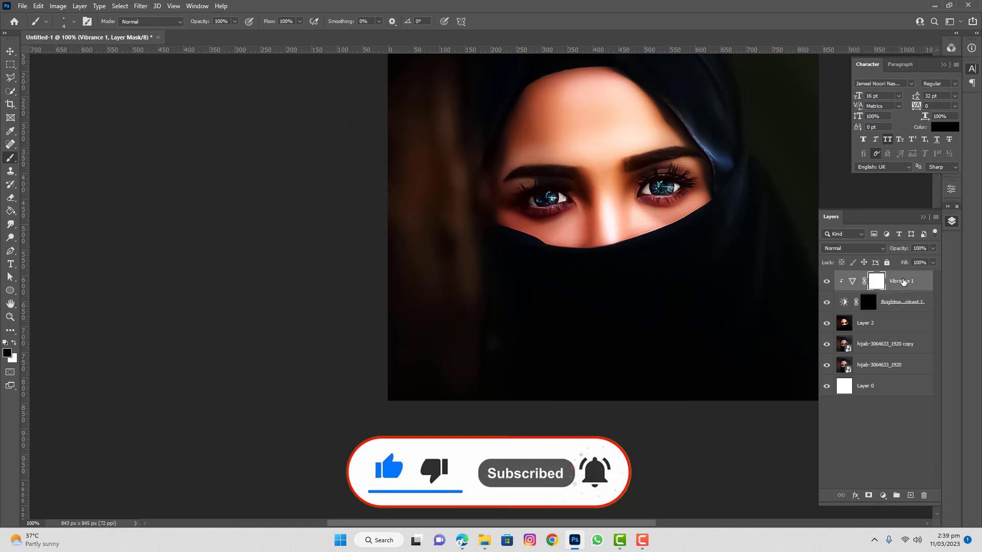
{"action": "key", "text": "ctrl+shift+alt+e"}
{"action": "scroll", "coordinate": [550, 179], "scroll_direction": "down", "scroll_amount": 2}
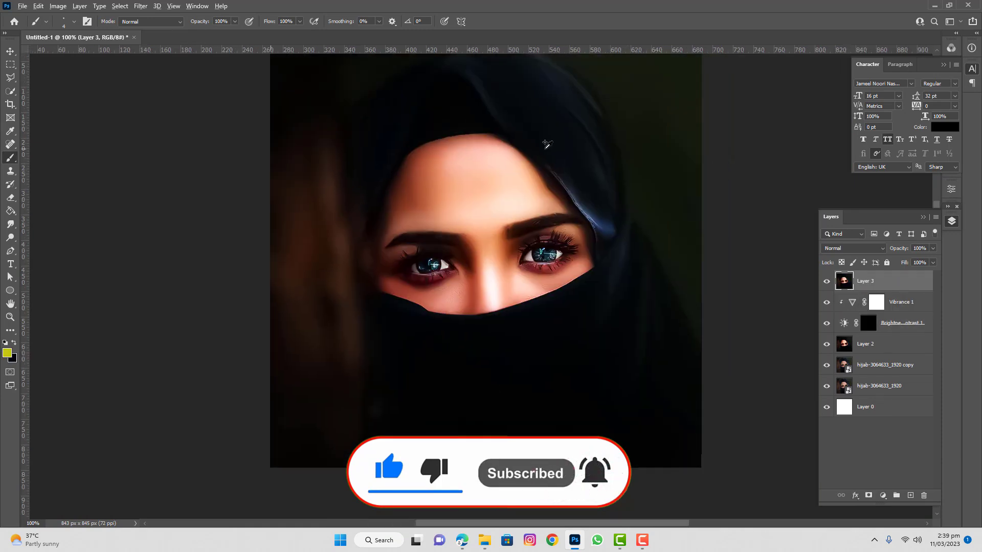
{"action": "scroll", "coordinate": [543, 145], "scroll_direction": "up", "scroll_amount": 2}
{"action": "scroll", "coordinate": [547, 150], "scroll_direction": "down", "scroll_amount": 3}
{"action": "scroll", "coordinate": [460, 114], "scroll_direction": "up", "scroll_amount": 1}
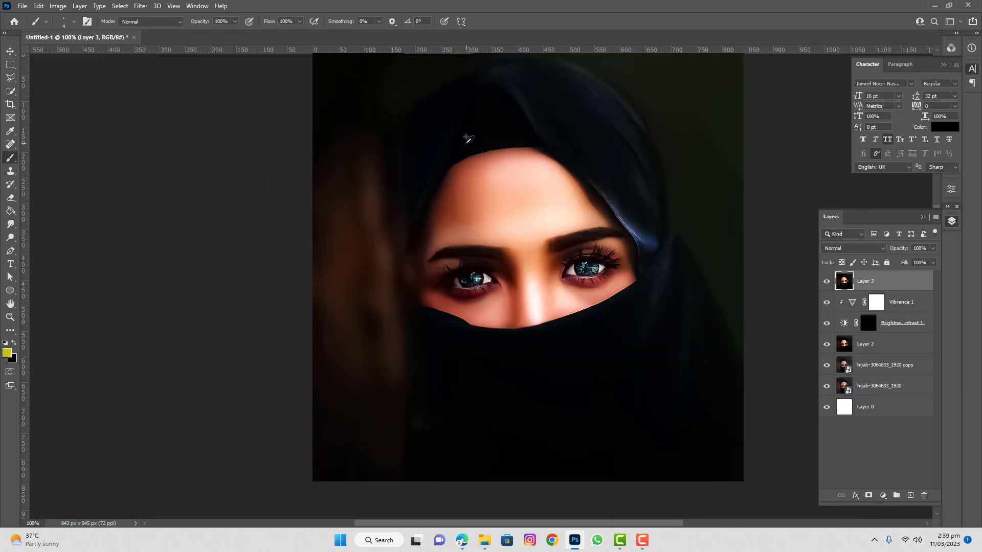
Step: Add a Levels adjustment layer above the stamped layer with input levels 4, 0.89 and 243
{"action": "left_click", "coordinate": [883, 496]}
{"action": "left_click", "coordinate": [904, 360]}
{"action": "left_click_drag", "start_coordinate": [837, 292], "coordinate": [924, 291]}
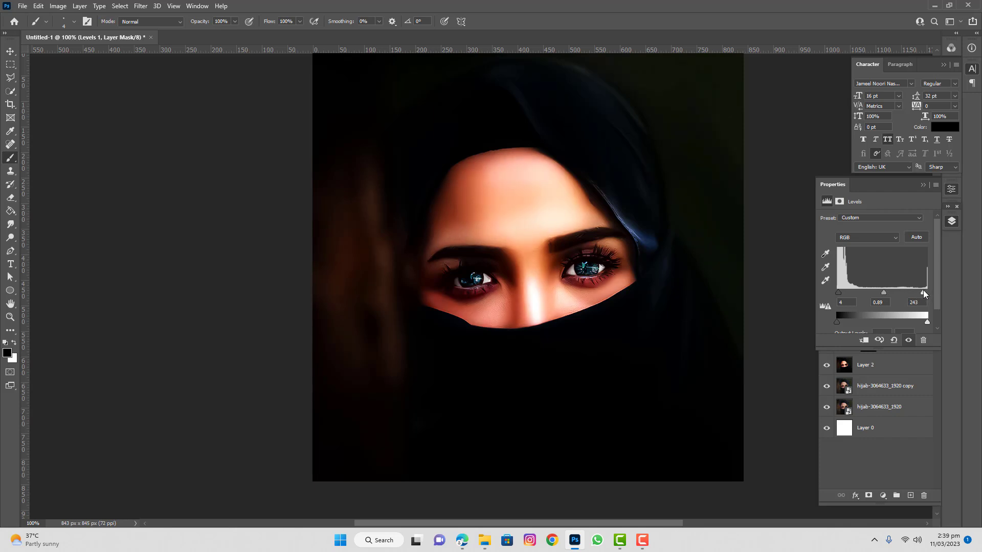
{"action": "left_click", "coordinate": [922, 185]}
{"action": "scroll", "coordinate": [451, 256], "scroll_direction": "up", "scroll_amount": 1}
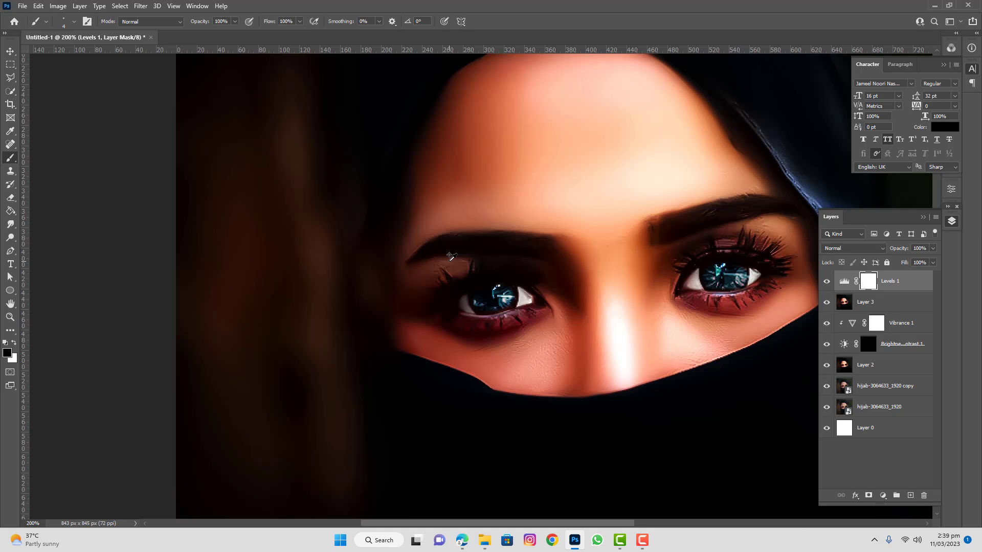
{"action": "scroll", "coordinate": [451, 256], "scroll_direction": "down", "scroll_amount": 1}
Step: Switch to the Move tool and look over the whole portrait with the Levels adjustment applied
{"action": "left_click", "coordinate": [923, 217]}
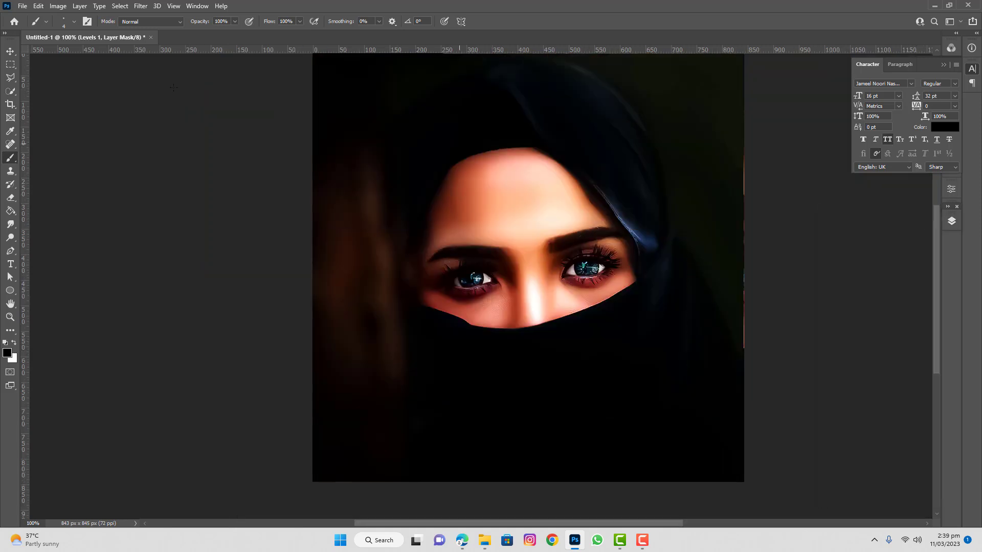
{"action": "left_click", "coordinate": [10, 51]}
{"action": "scroll", "coordinate": [567, 210], "scroll_direction": "down", "scroll_amount": 1}
{"action": "left_click_drag", "start_coordinate": [618, 206], "coordinate": [420, 246]}
{"action": "scroll", "coordinate": [327, 287], "scroll_direction": "up", "scroll_amount": 1}
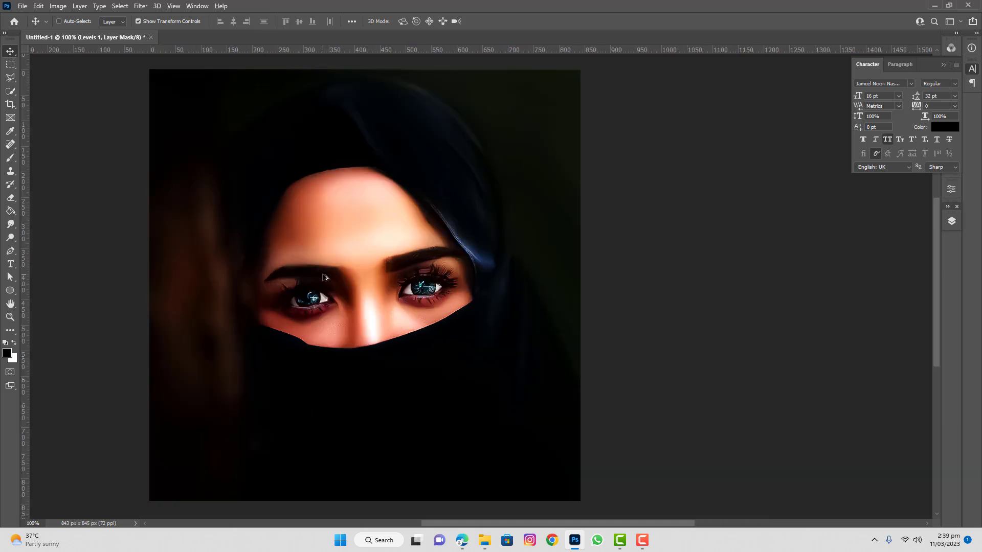
{"action": "scroll", "coordinate": [326, 280], "scroll_direction": "up", "scroll_amount": 1}
{"action": "scroll", "coordinate": [324, 277], "scroll_direction": "down", "scroll_amount": 1}
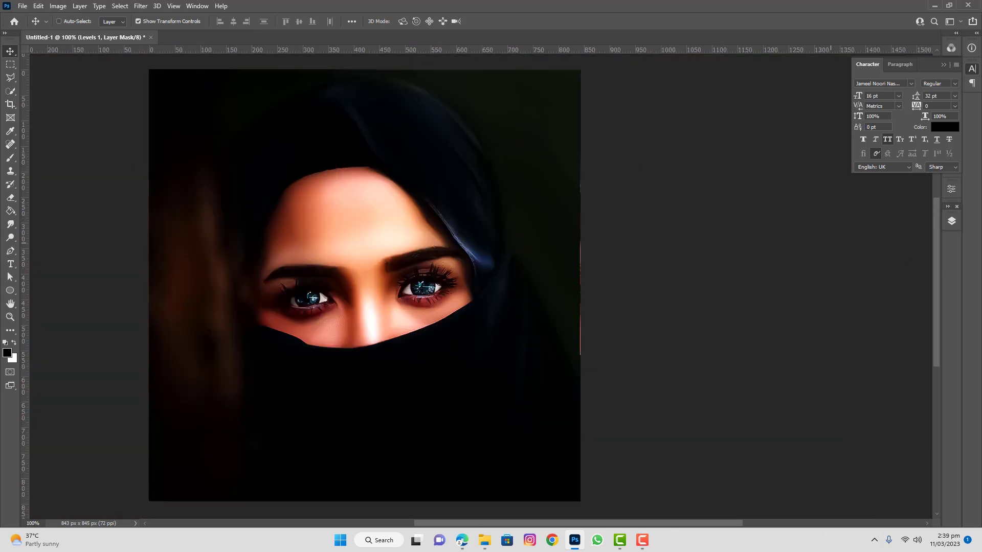
Step: Add a Selective Color adjustment layer above Levels and slightly lower Cyan and Black in the Reds
{"action": "left_click", "coordinate": [951, 223]}
{"action": "left_click", "coordinate": [883, 495]}
{"action": "left_click", "coordinate": [889, 498]}
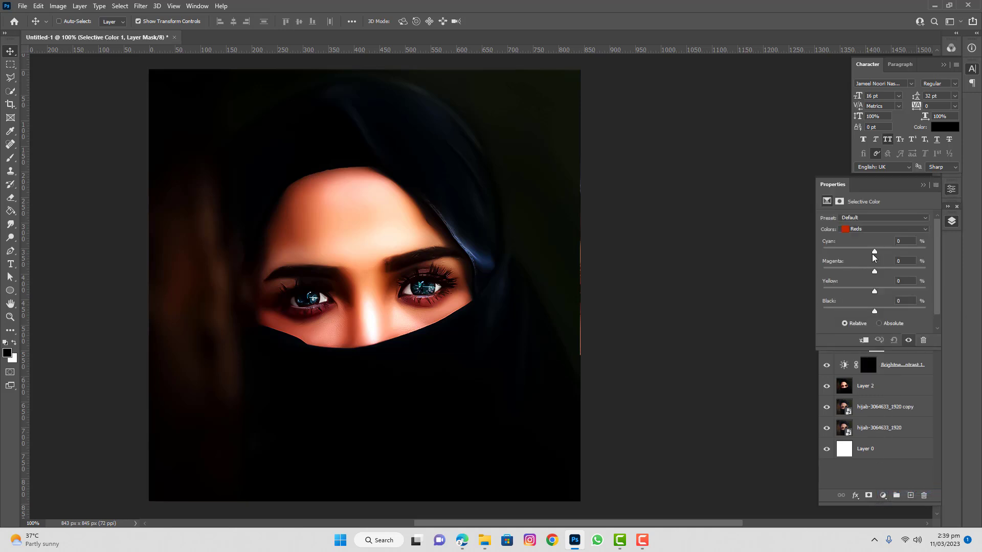
{"action": "left_click_drag", "start_coordinate": [872, 252], "coordinate": [864, 253]}
{"action": "left_click", "coordinate": [873, 311]}
Step: In the Yellows of the Selective Color adjustment, set Cyan to -9 and lower Black slightly
{"action": "left_click", "coordinate": [871, 230]}
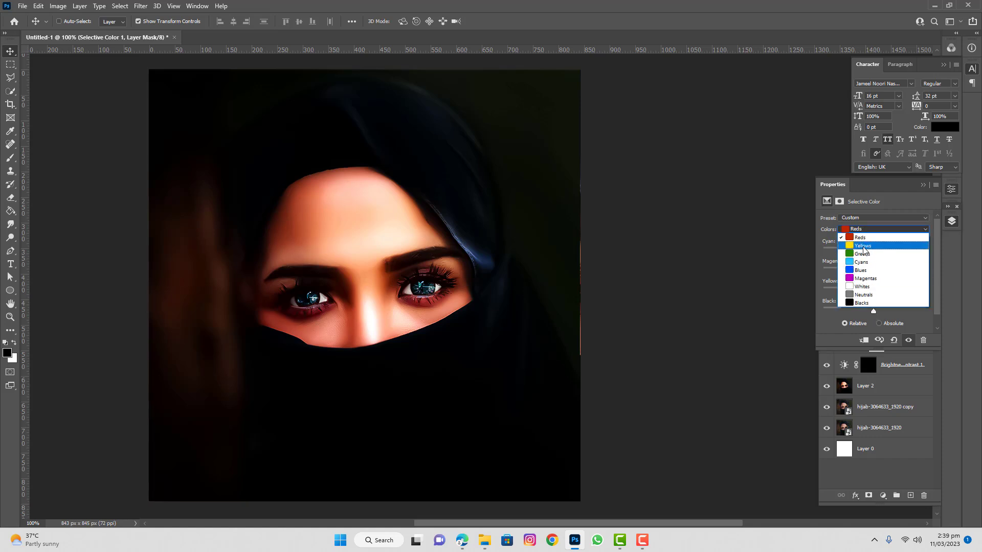
{"action": "left_click", "coordinate": [869, 245]}
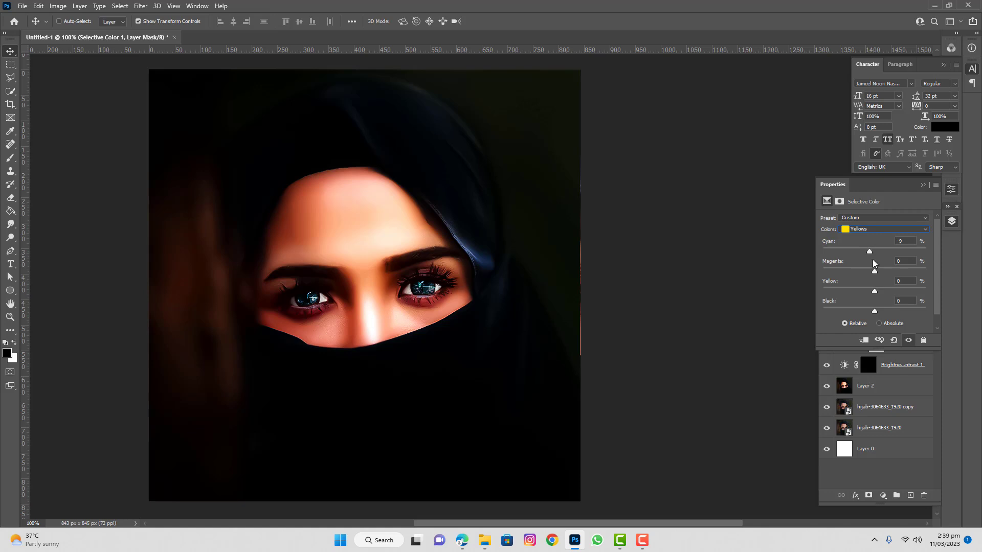
{"action": "mouse_move", "coordinate": [874, 307]}
{"action": "left_mouse_down"}
{"action": "mouse_move", "coordinate": [924, 309]}
{"action": "mouse_move", "coordinate": [851, 315]}
{"action": "mouse_move", "coordinate": [870, 315]}
{"action": "left_mouse_up"}
Step: Adjust the Black, Yellow and Cyan amounts for the Whites in the Selective Color adjustment
{"action": "left_click", "coordinate": [872, 230]}
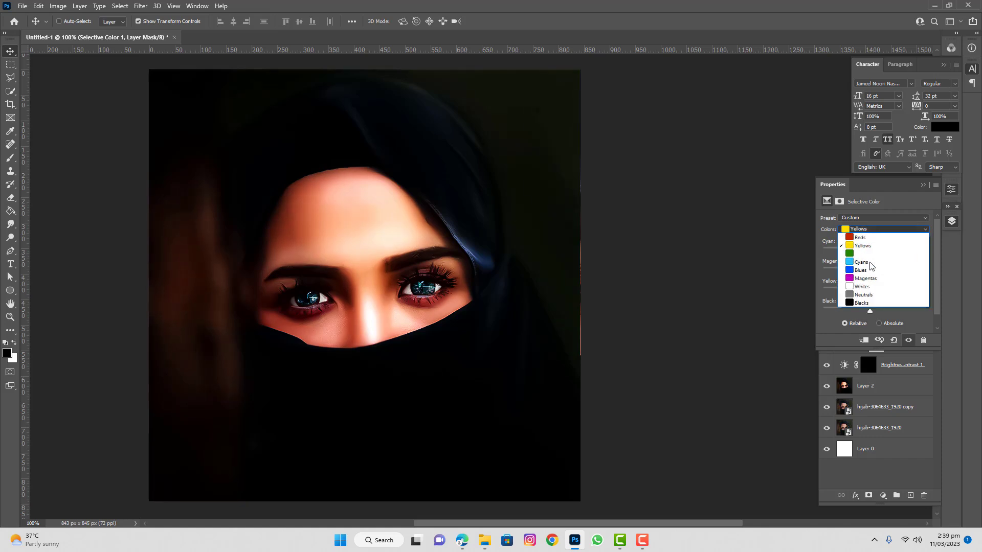
{"action": "left_click", "coordinate": [868, 288]}
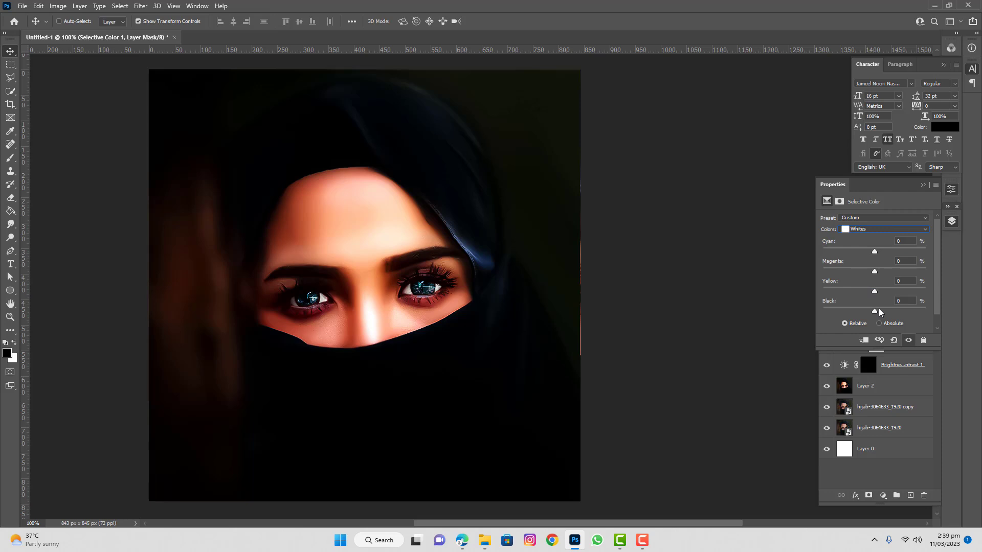
{"action": "left_click_drag", "start_coordinate": [871, 309], "coordinate": [860, 289]}
{"action": "left_click", "coordinate": [859, 290]}
{"action": "left_click_drag", "start_coordinate": [860, 289], "coordinate": [872, 256]}
Step: Set Black to +4 for the Blacks in the Selective Color adjustment
{"action": "left_click", "coordinate": [869, 230]}
{"action": "left_click", "coordinate": [872, 306]}
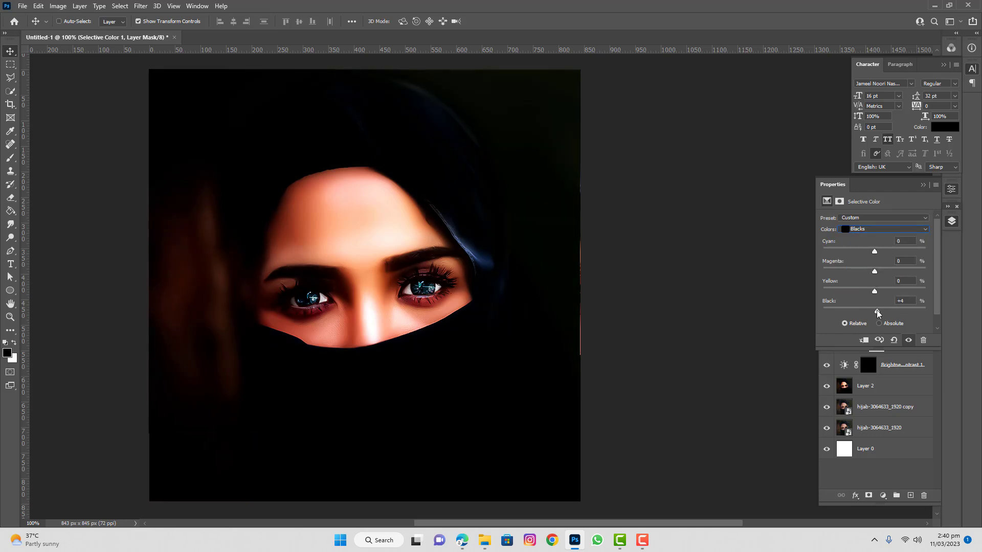
{"action": "left_click_drag", "start_coordinate": [875, 312], "coordinate": [877, 311]}
{"action": "left_click", "coordinate": [923, 185]}
Step: Stamp all visible layers into a new layer above the Selective Color adjustment
{"action": "left_click", "coordinate": [892, 290]}
{"action": "key", "text": "ctrl+alt+shift+e"}
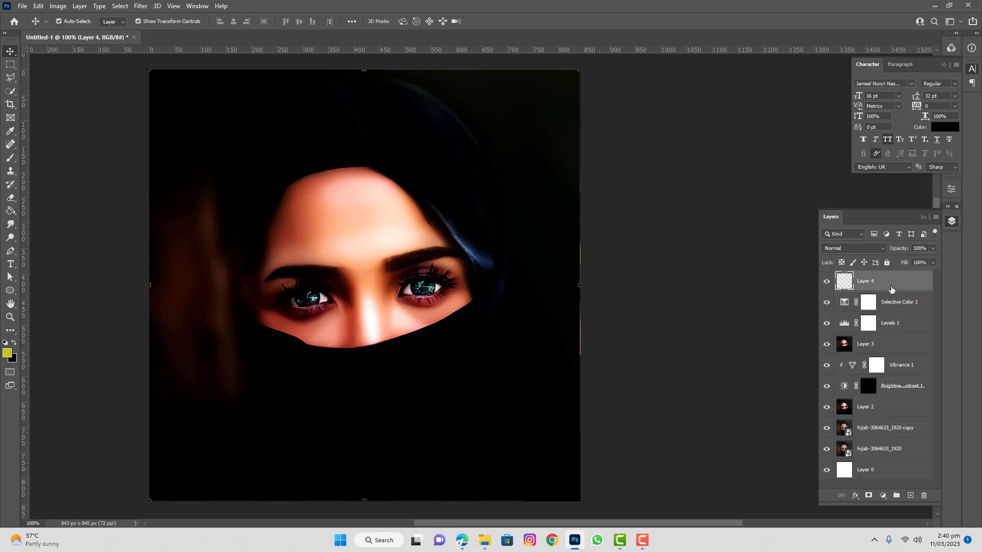
{"action": "scroll", "coordinate": [391, 179], "scroll_direction": "down", "scroll_amount": 1}
{"action": "scroll", "coordinate": [343, 239], "scroll_direction": "up", "scroll_amount": 1}
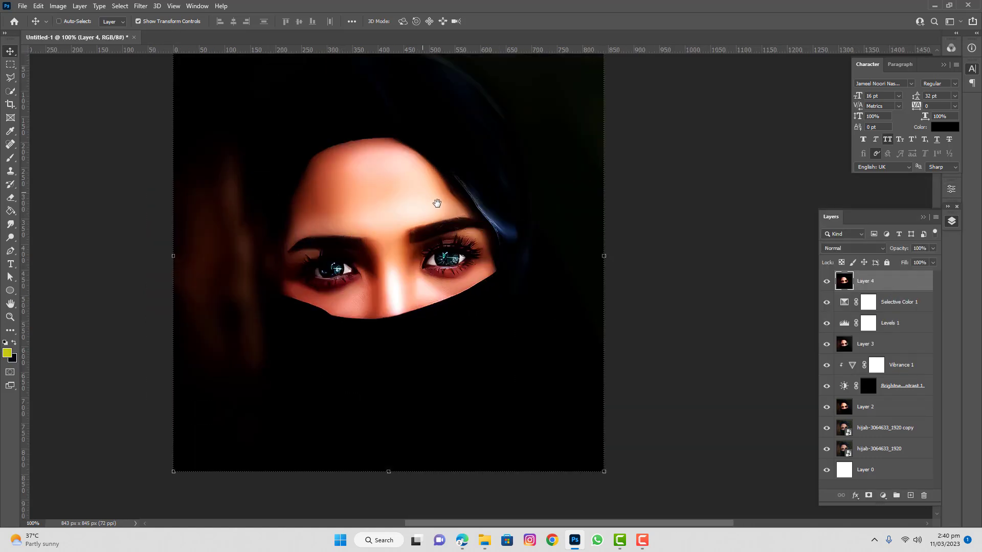